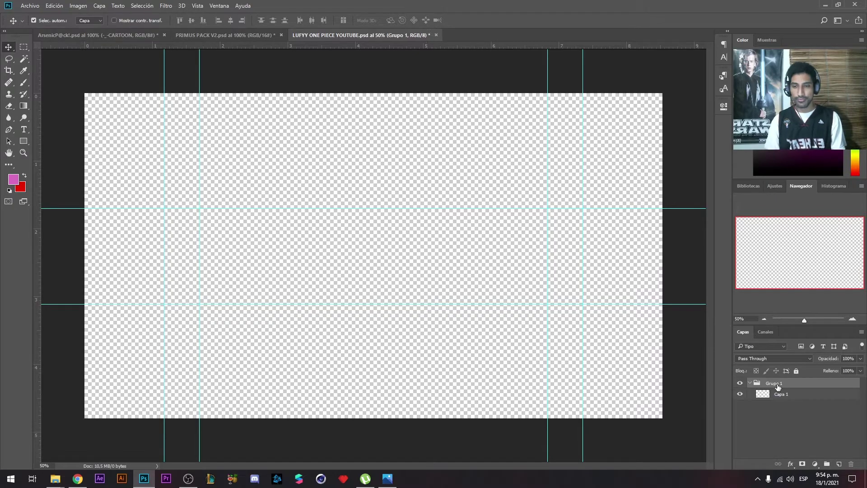
Draw a full-canvas rectangle filled with dark blue
key(u)
drag(78, 91, 676, 425)
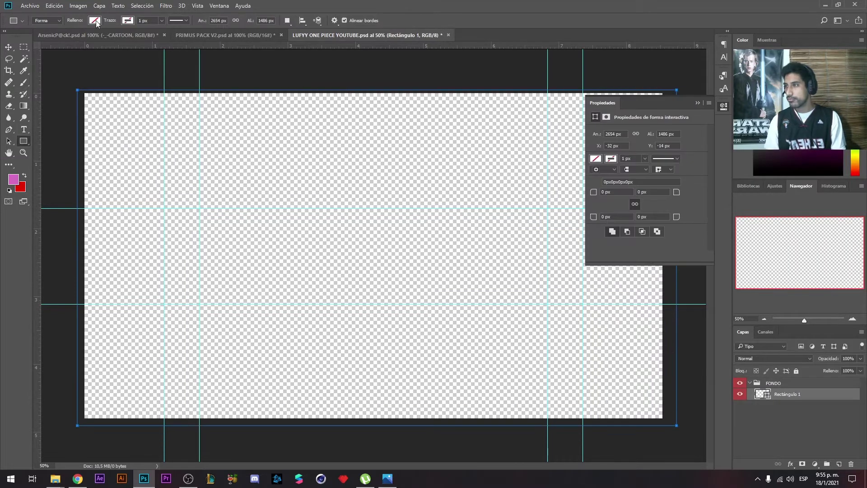
click(94, 21)
click(71, 37)
click(663, 313)
key(Return)
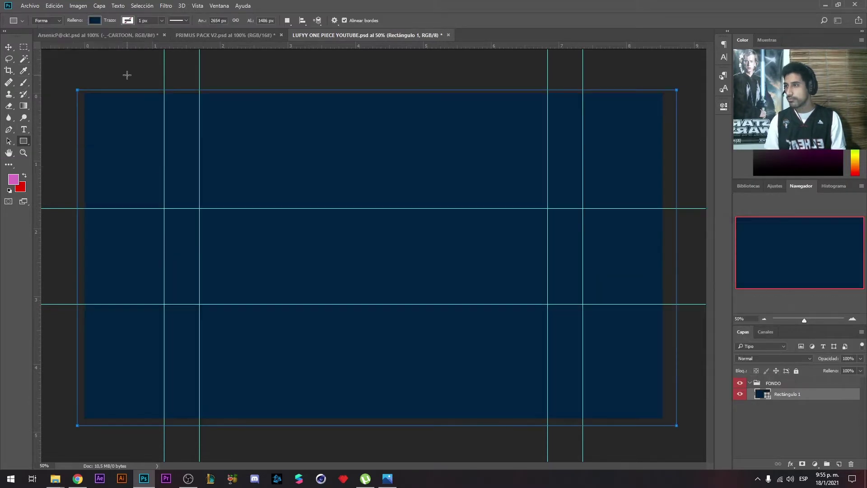
Place the One Piece crew image as an embedded layer over the background
click(30, 5)
click(54, 168)
click(106, 83)
click(536, 388)
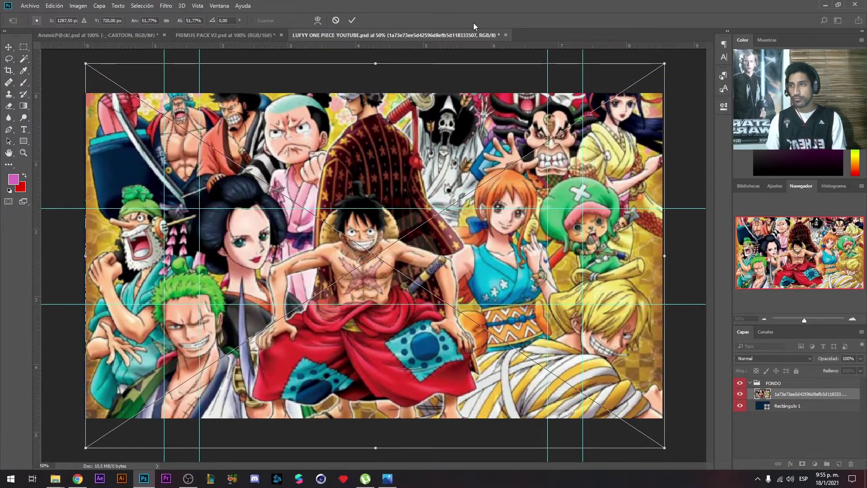
key(Return)
click(78, 5)
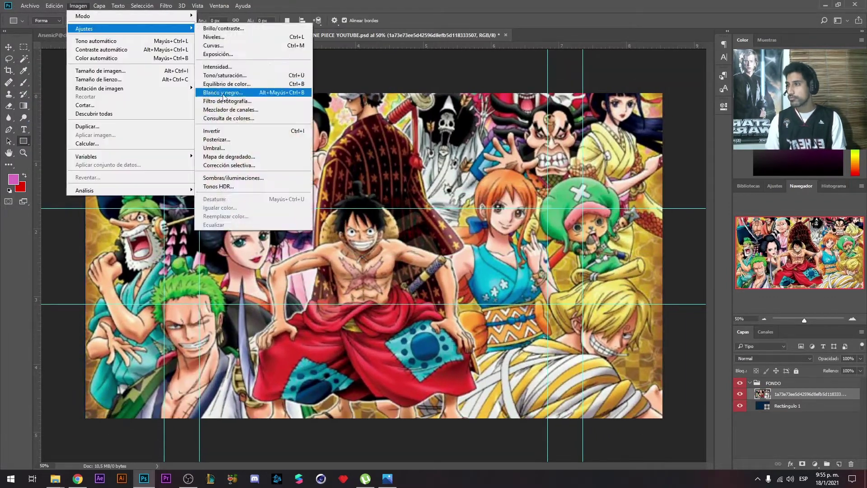
Convert the crew image to Black & White at 11% opacity and collapse the FONDO group
click(232, 89)
click(499, 101)
click(774, 359)
scroll(763, 357, up, 9)
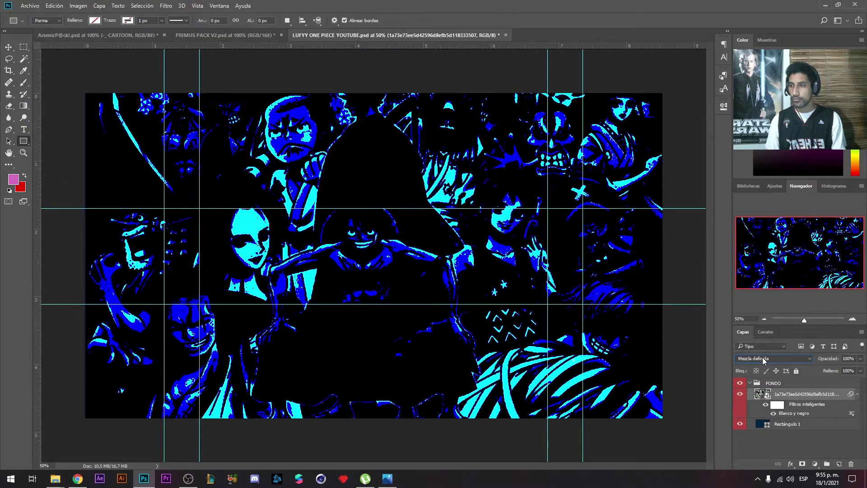
key(1)
key(1)
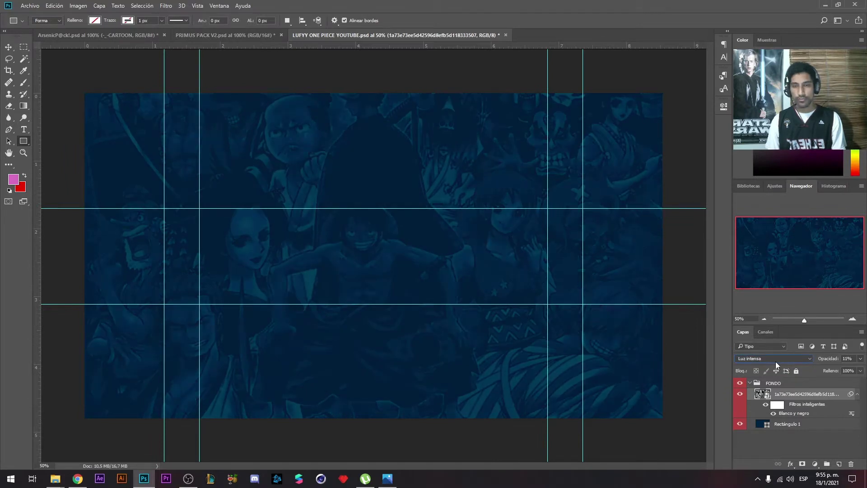
click(750, 383)
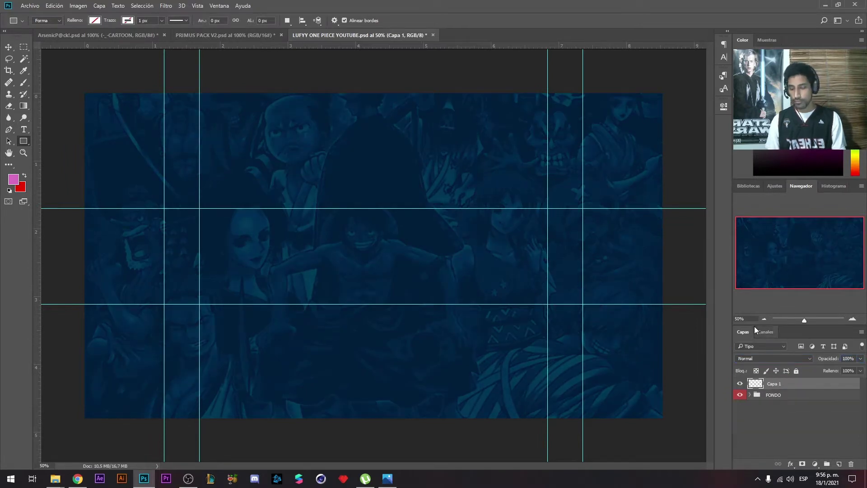
Create a BANNER group with a cyan band drawn between the horizontal guides
text(BANNER)
click(790, 394)
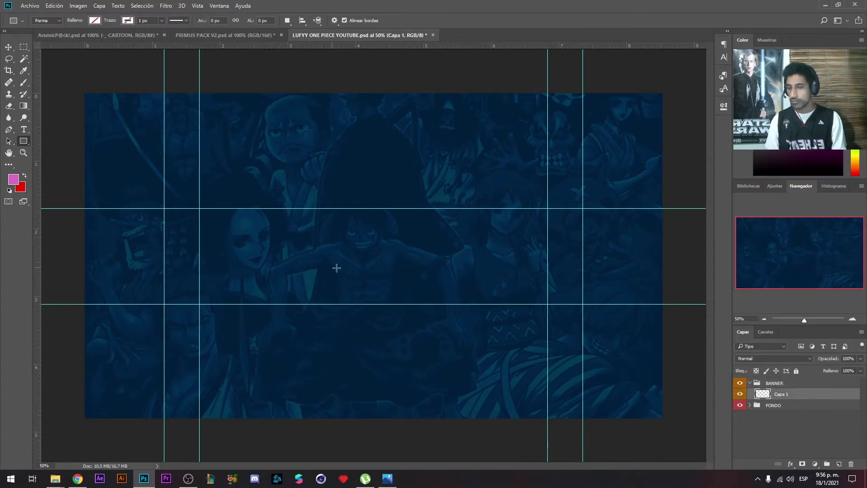
drag(158, 249, 678, 304)
click(95, 20)
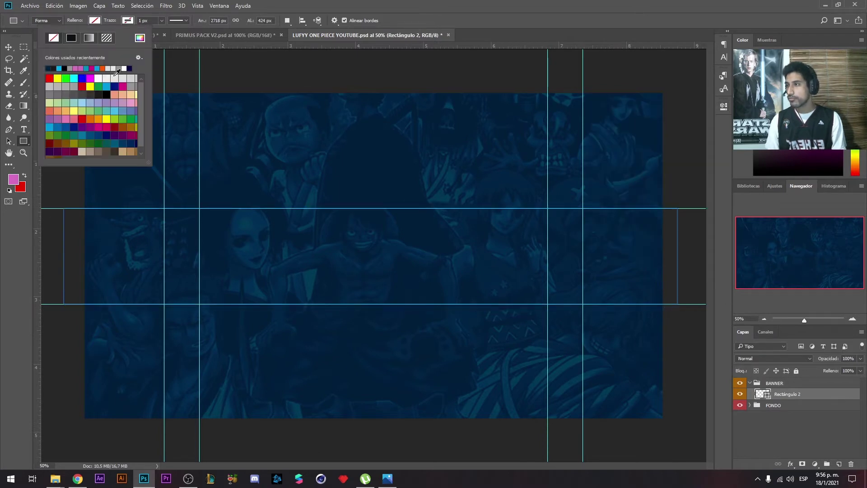
click(74, 63)
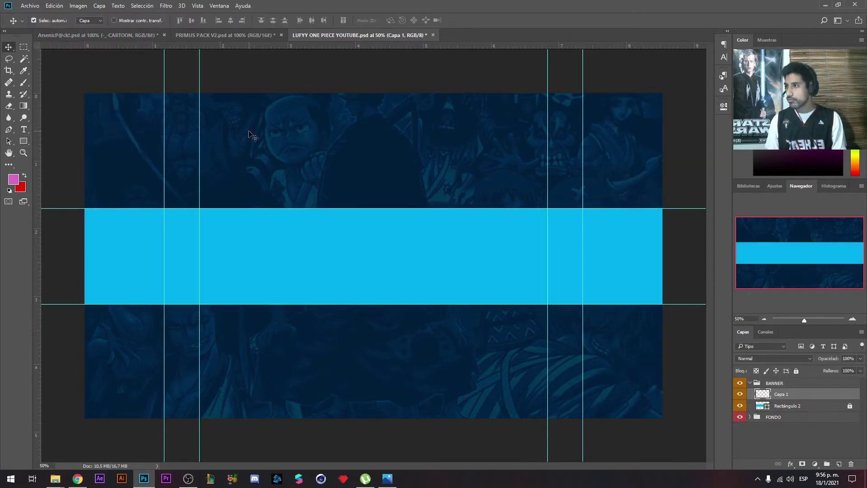
Draw a darker cyan circle over the band's right side
right_click(24, 141)
click(74, 158)
drag(408, 185, 569, 344)
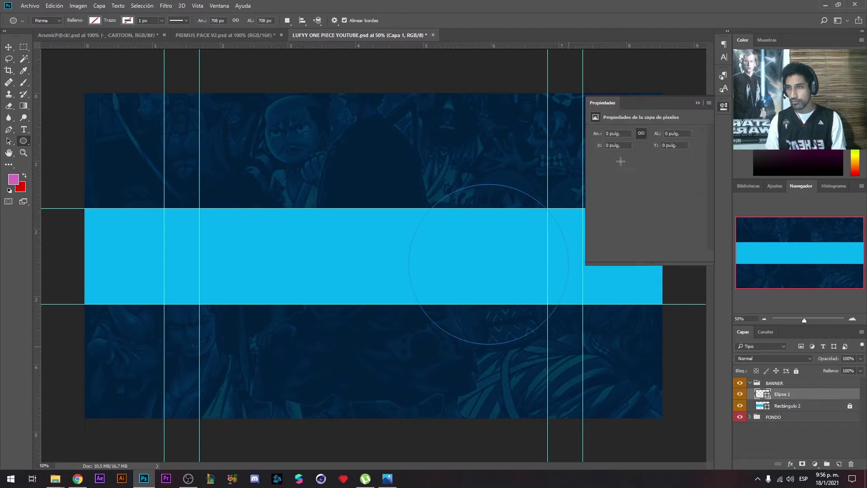
click(95, 20)
click(102, 67)
click(139, 38)
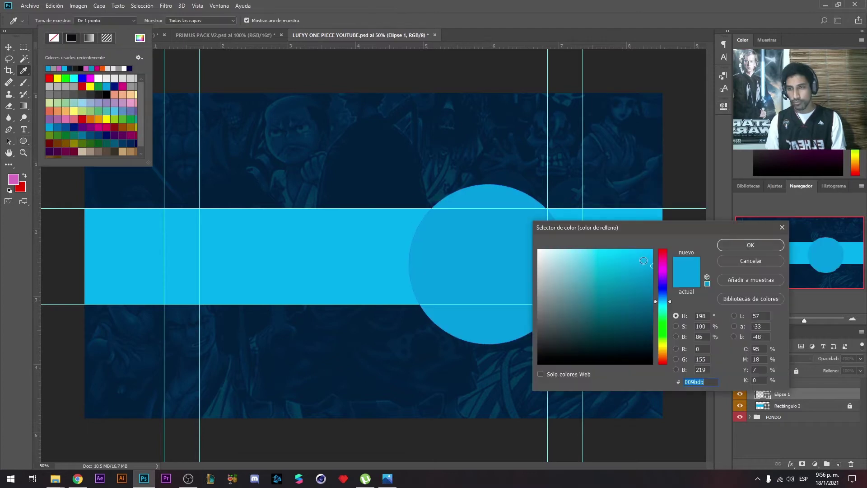
key(Return)
Clip the circle into the band, scale it and shift it left, then start a Place Embedded
key(ctrl+alt+g)
key(ctrl+t)
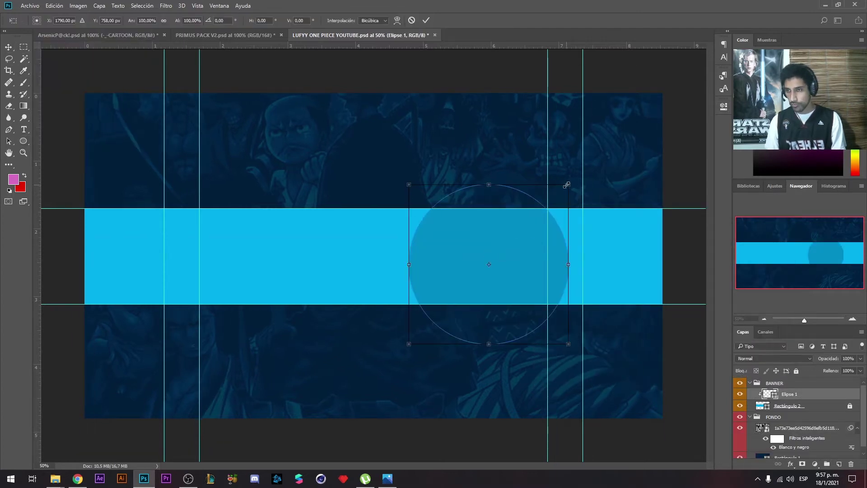
drag(567, 184, 553, 209)
key(Return)
click(795, 417)
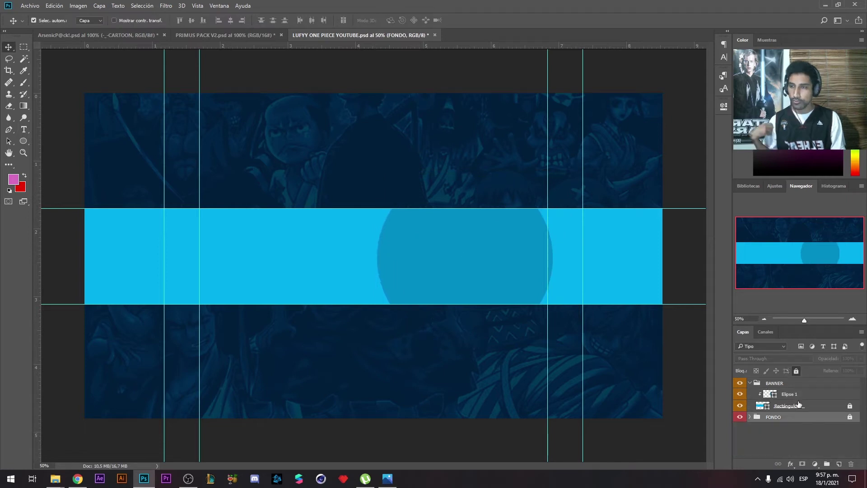
key(alt+bracketright)
key(alt+bracketright)
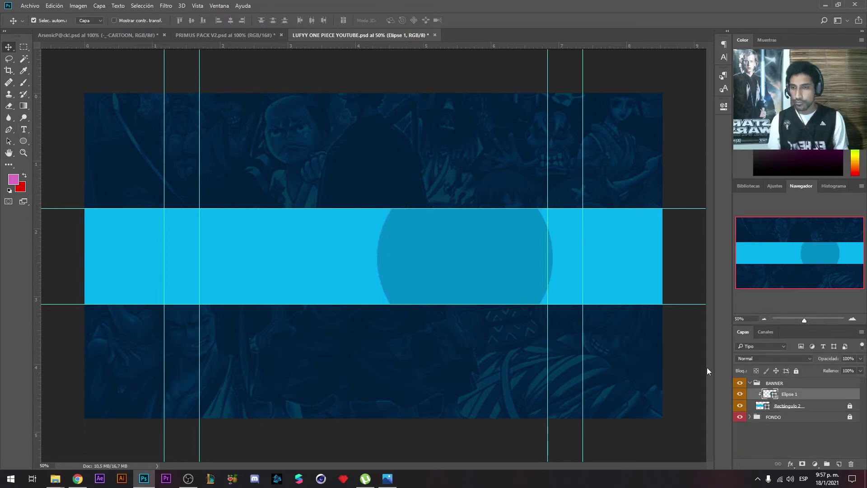
click(30, 5)
click(45, 173)
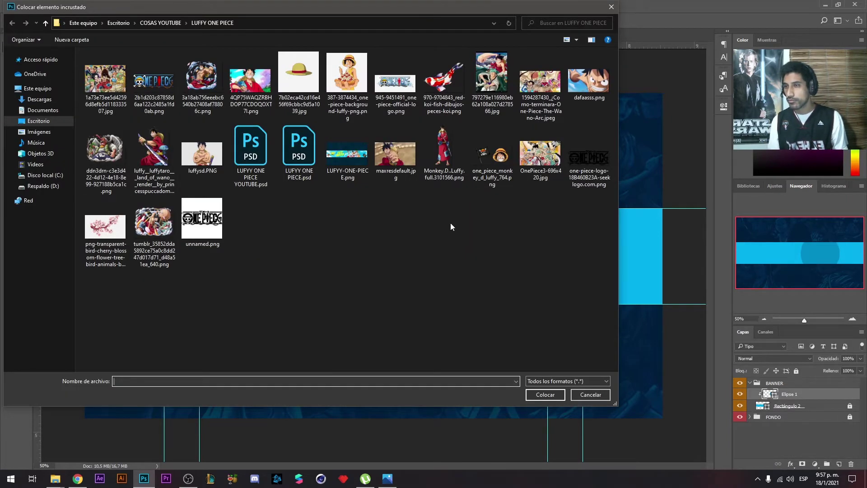
Place the Luffy render and shrink it onto the circle
click(202, 77)
click(546, 395)
drag(233, 164, 320, 238)
key(Return)
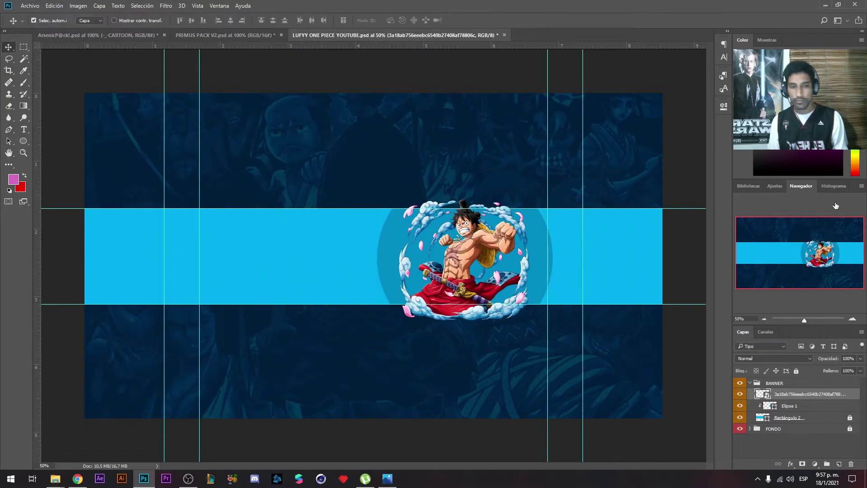
key(ctrl+t)
drag(548, 188, 563, 178)
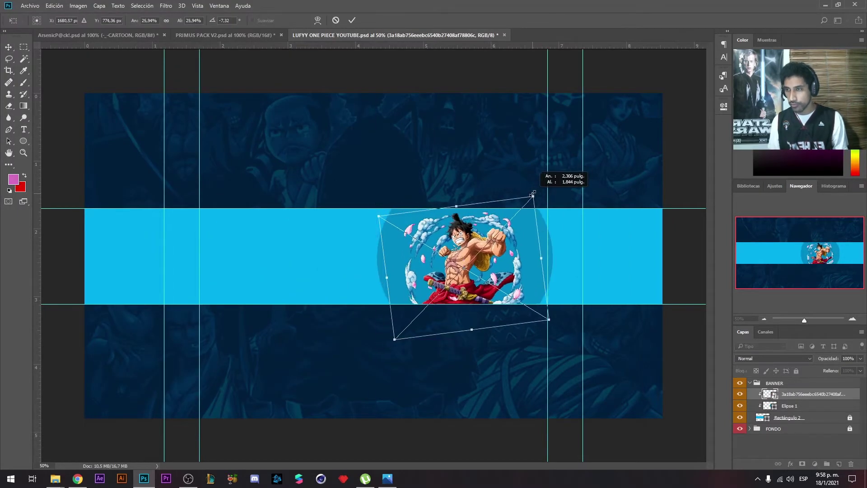
key(Escape)
Stretch the circle taller and rotate it slightly
key(alt+bracketleft)
key(ctrl+t)
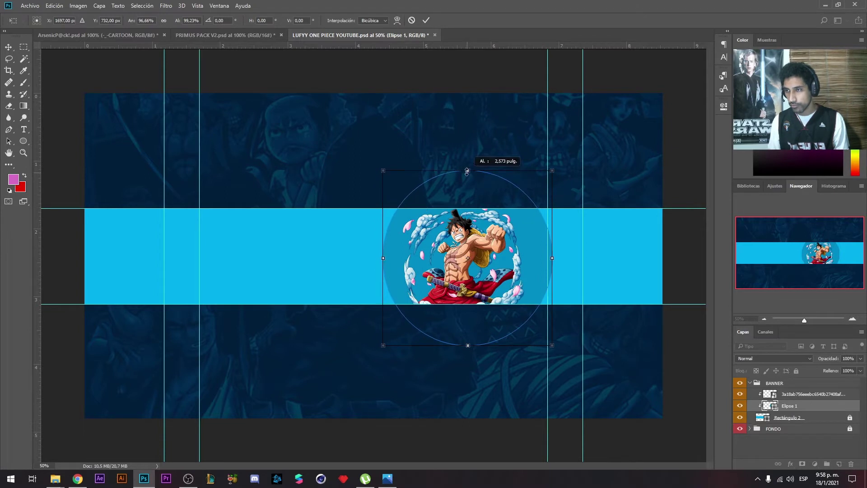
drag(467, 171, 467, 158)
drag(554, 169, 578, 207)
click(426, 21)
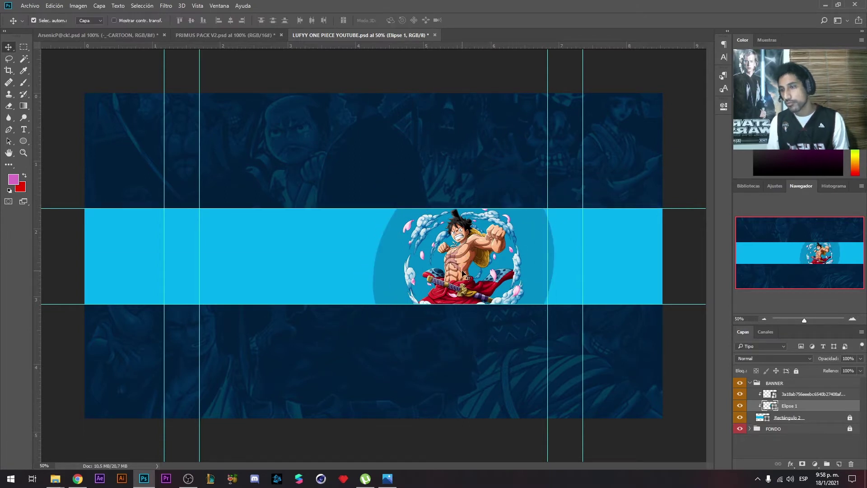
Duplicate the Luffy layer, clip the copy, and colourize the lower copy toward cyan
key(ctrl+j)
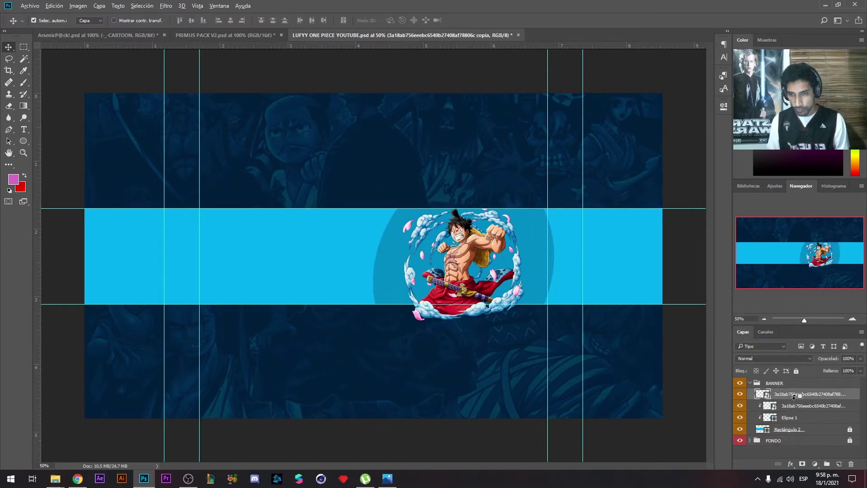
alt+click(794, 397)
click(791, 408)
click(78, 5)
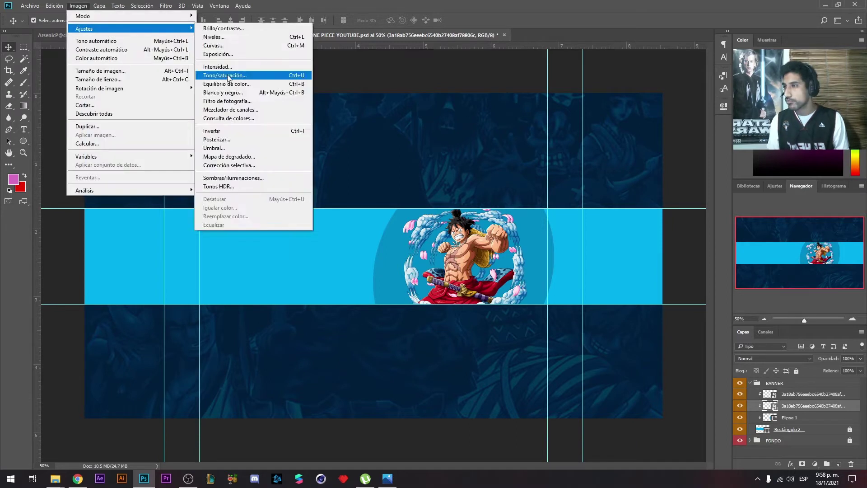
click(235, 72)
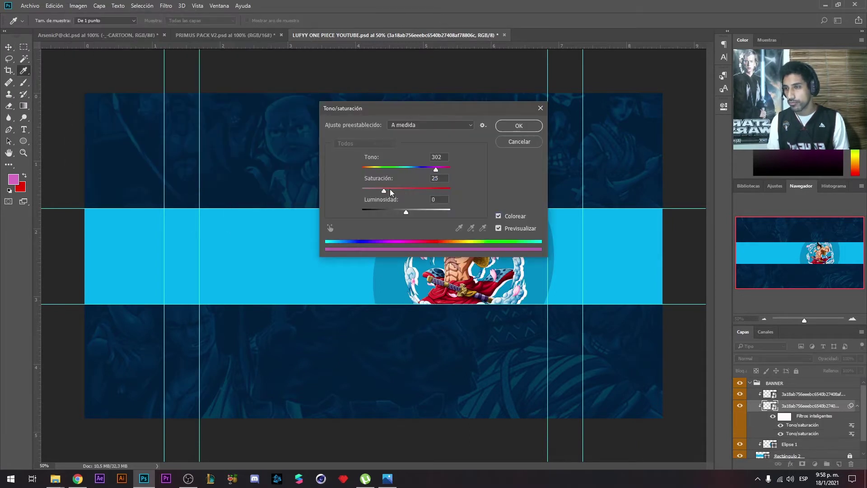
drag(416, 167, 402, 169)
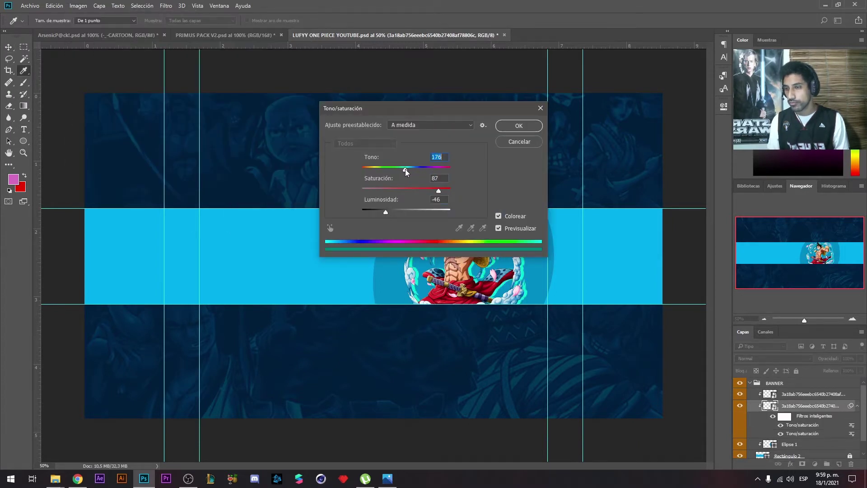
key(Return)
Apply a Gaussian Blur to the lower Luffy copy to form a glow
click(166, 5)
click(352, 176)
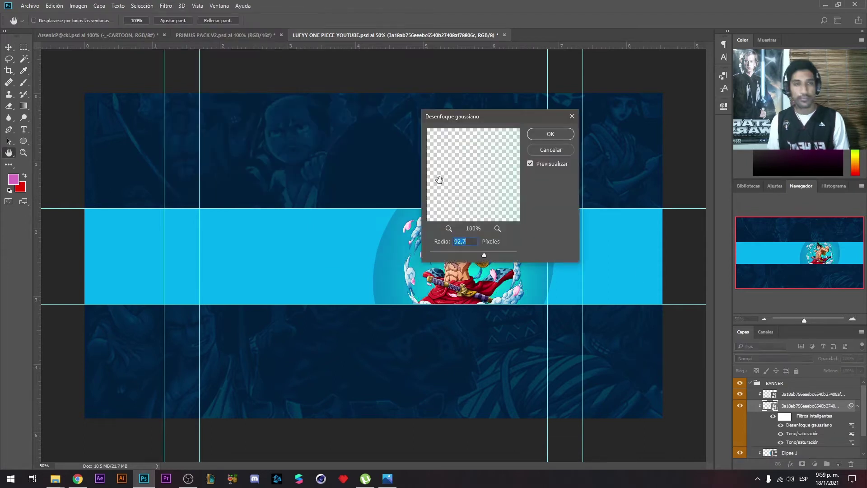
drag(474, 117, 575, 91)
text(8,2)
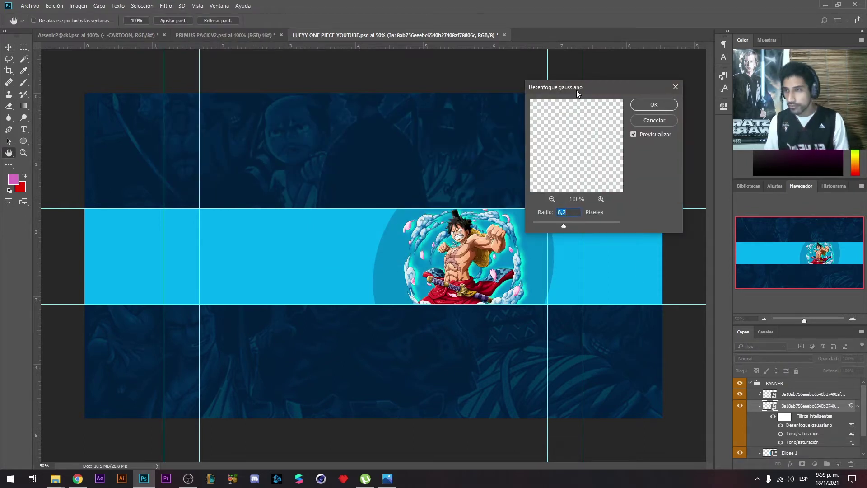
key(Return)
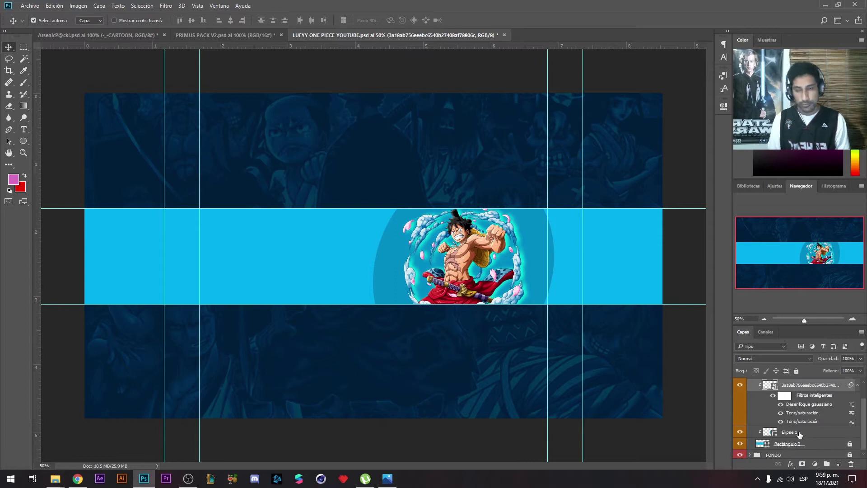
Place the sword-wielding Luffy render, scaled and tilted left of the circle
click(840, 464)
click(30, 5)
click(45, 165)
double_click(154, 149)
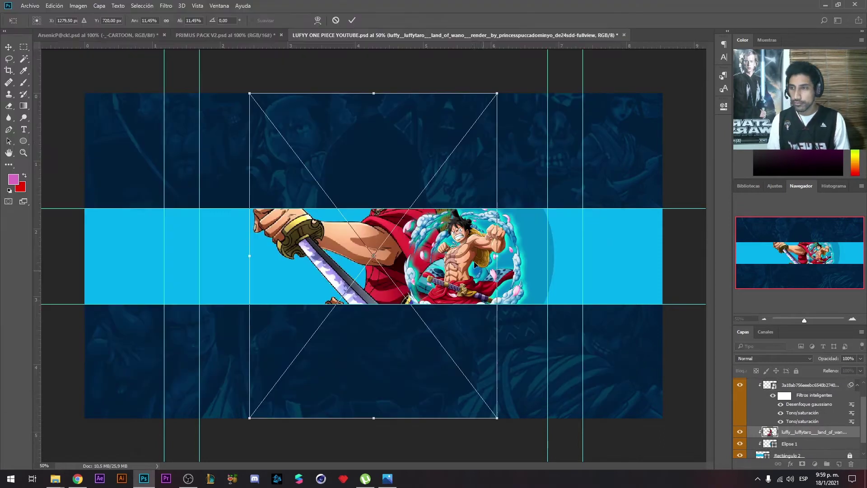
drag(375, 316, 437, 229)
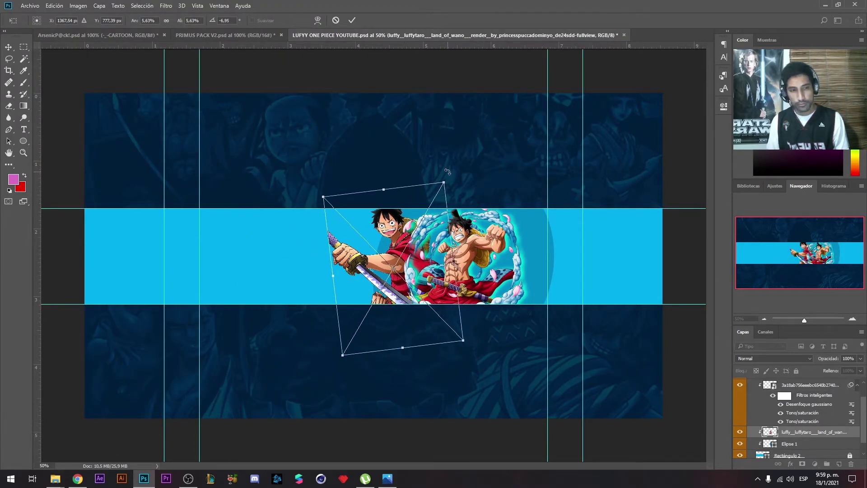
drag(447, 171, 446, 179)
click(336, 20)
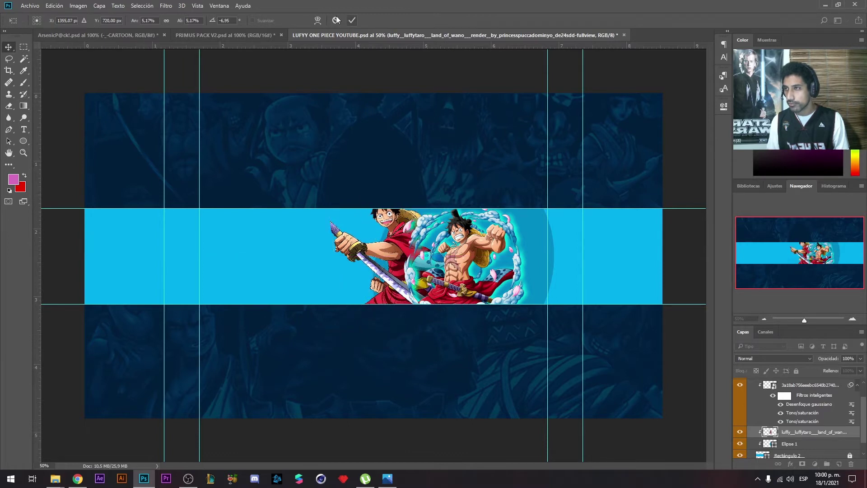
Erase the excess parts of the sword Luffy render with the eraser
scroll(334, 238, up, 5)
click(9, 108)
right_click(809, 432)
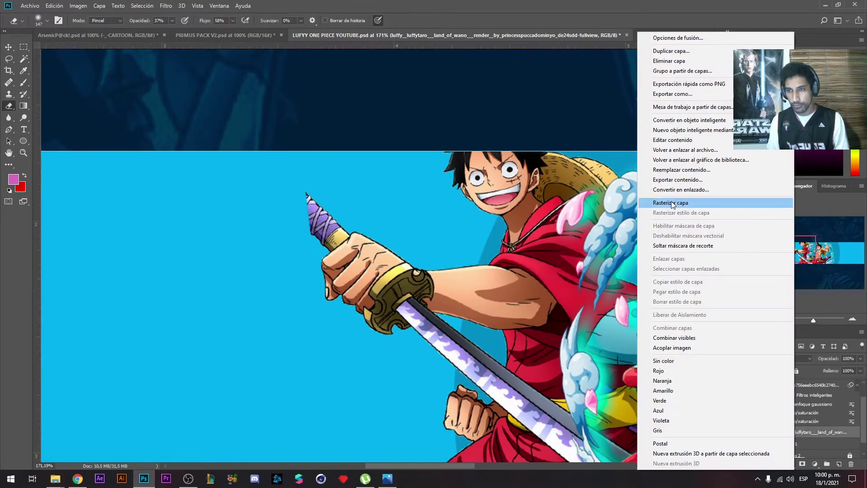
right_click(334, 199)
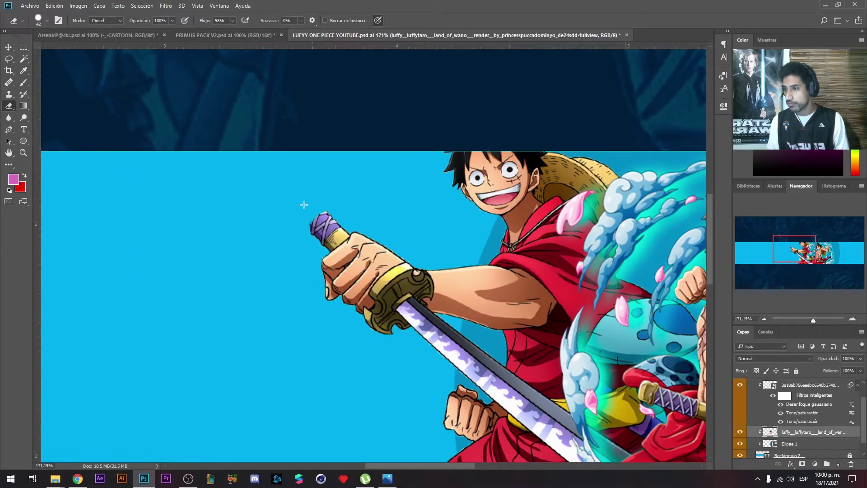
scroll(162, 157, down, 3)
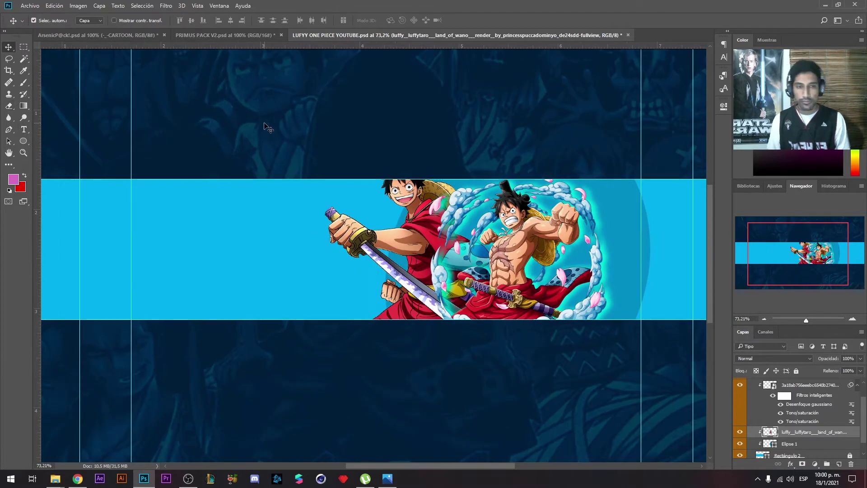
Duplicate the sword Luffy layer and colourize the copy yellow as an outline
key(ctrl+j)
key(ctrl+u)
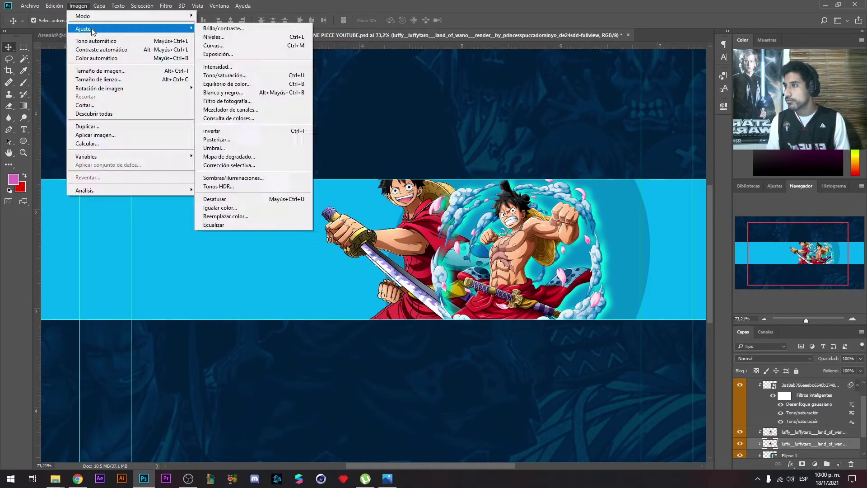
key(Return)
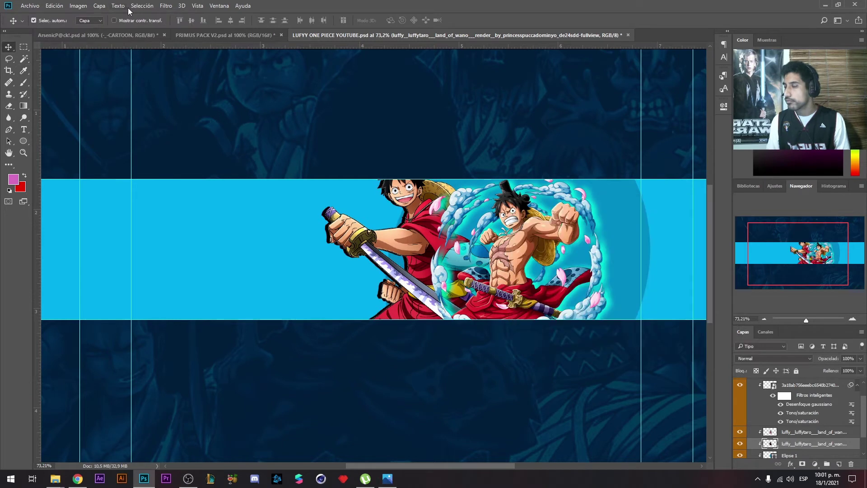
key(Escape)
key(ctrl+u)
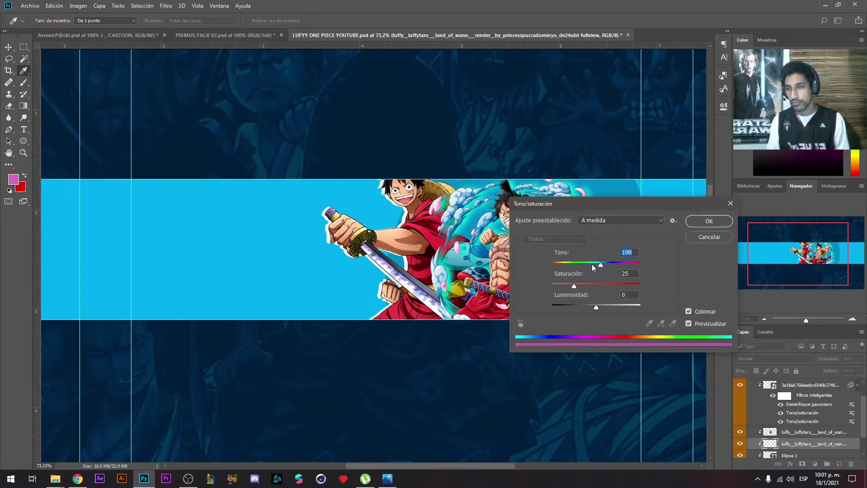
click(686, 224)
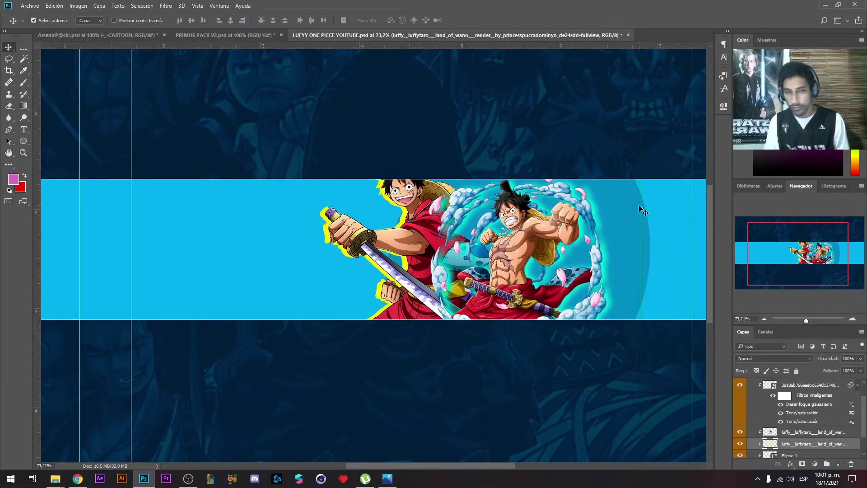
key(ctrl+minus)
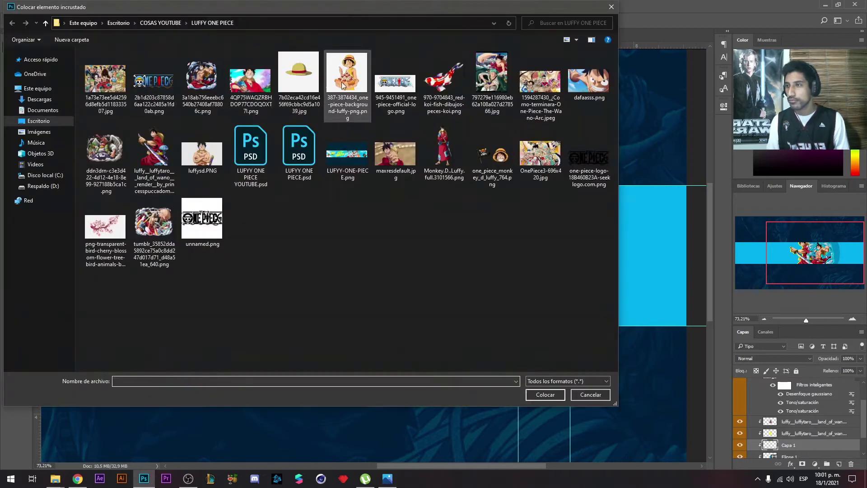
Place the pizza Luffy render at the right and delete its white background
double_click(342, 77)
drag(497, 245, 601, 272)
key(Return)
key(w)
click(601, 235)
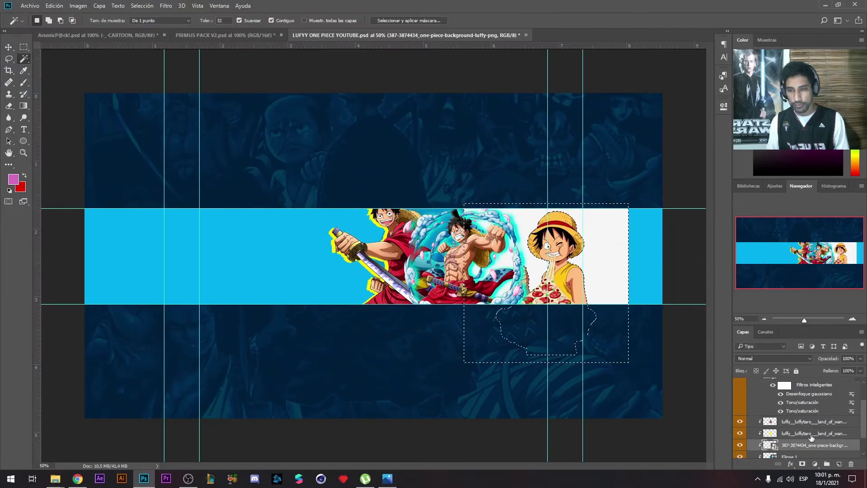
key(Delete)
Flip the pizza Luffy horizontally, then rotate, scale and nudge it into place
key(ctrl+t)
right_click(499, 254)
click(520, 448)
scroll(520, 448, up, 1)
drag(605, 190, 585, 181)
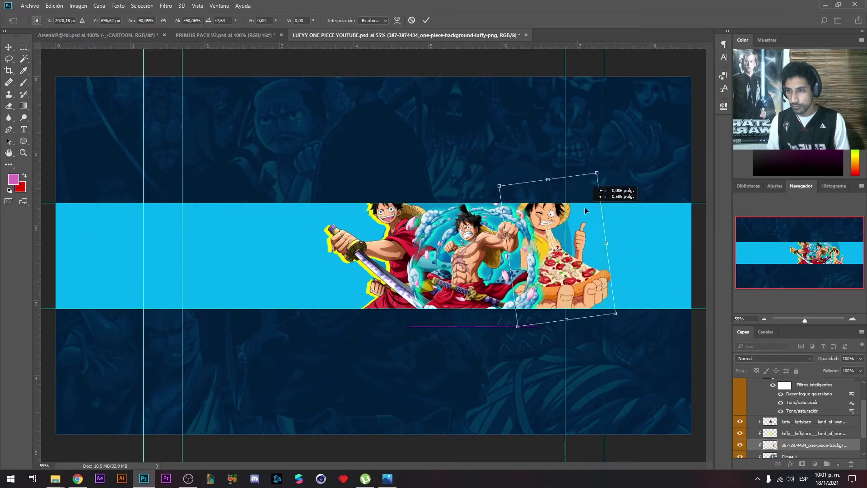
click(426, 21)
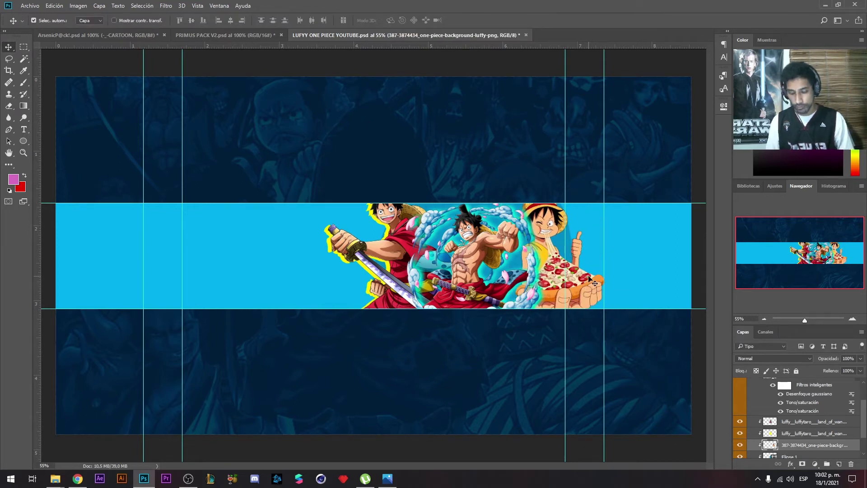
key(shift+Left)
key(shift+Left)
key(shift+Right)
key(shift+Right)
key(shift+Right)
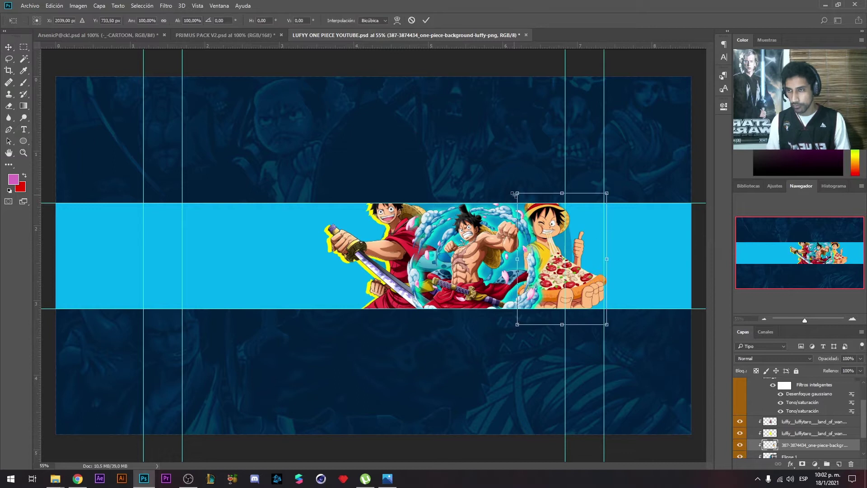
drag(514, 194, 618, 148)
key(Return)
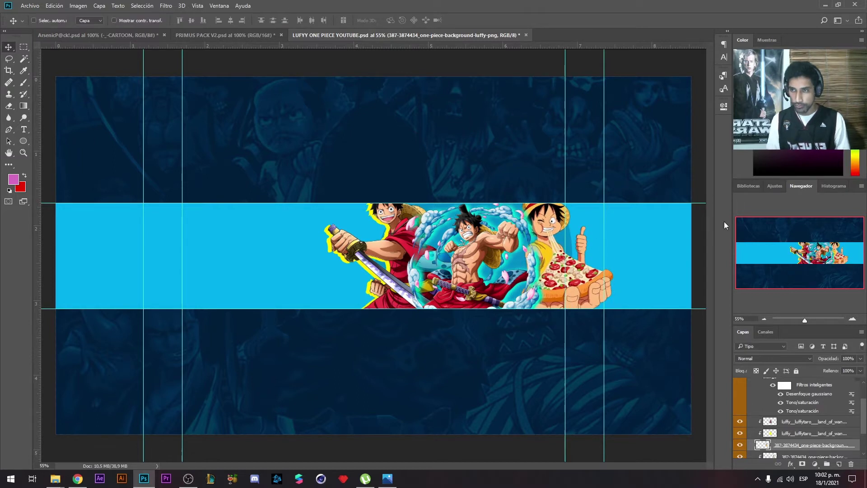
Duplicate the pizza Luffy layer and colourize the copy yellow
key(ctrl+j)
key(ctrl+u)
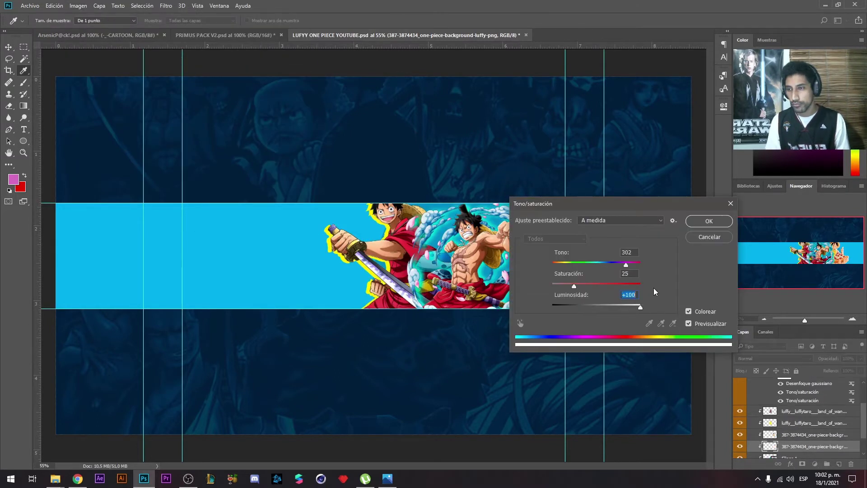
key(Escape)
click(78, 5)
click(253, 75)
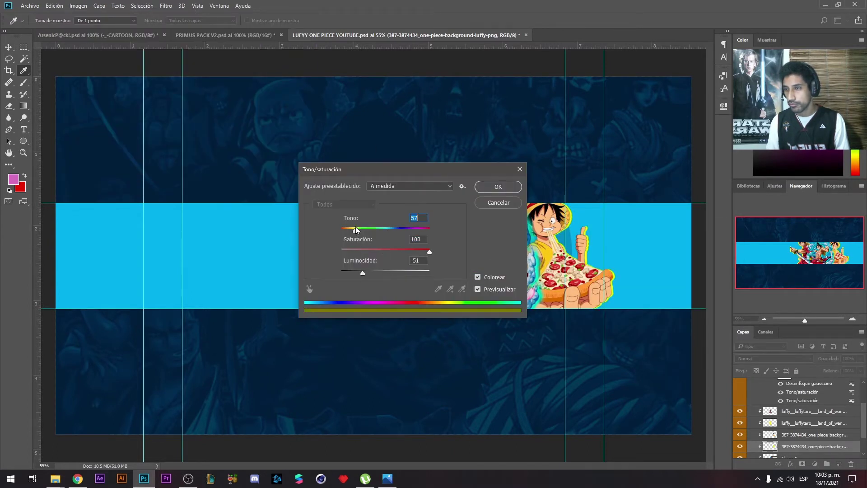
key(Return)
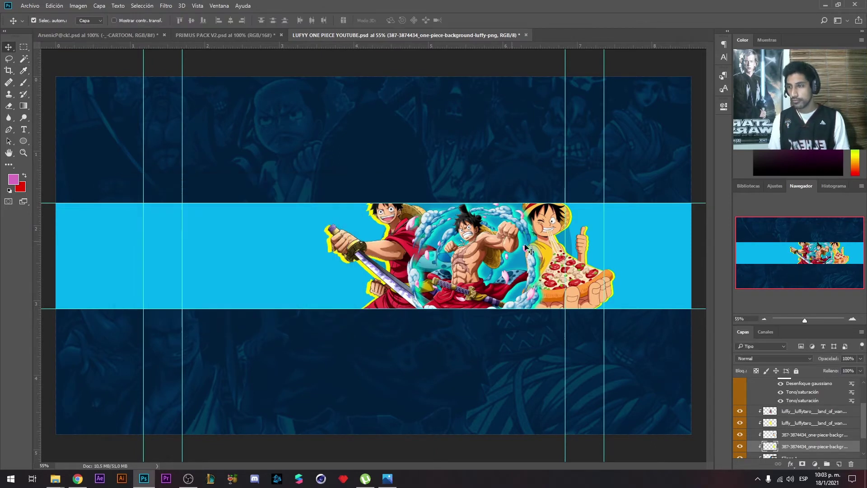
key(Return)
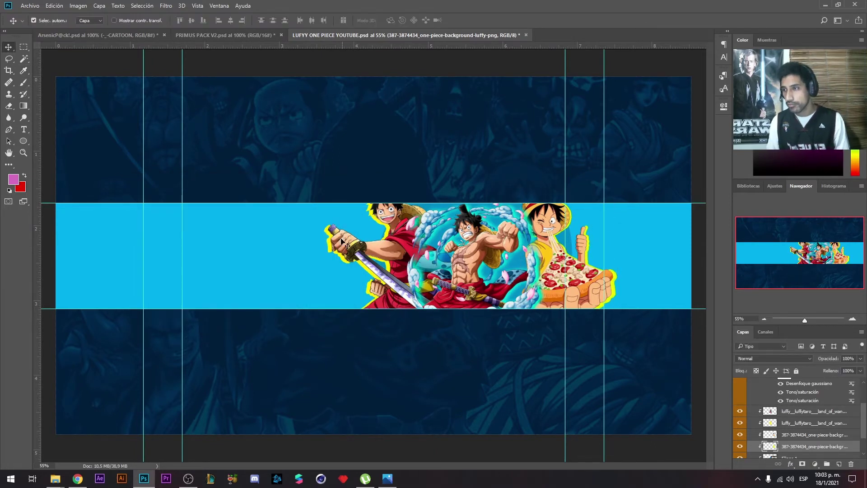
Raise the middle Luffy slightly and reselect the top Luffy layer
click(441, 218)
key(ctrl+t)
drag(440, 218, 438, 210)
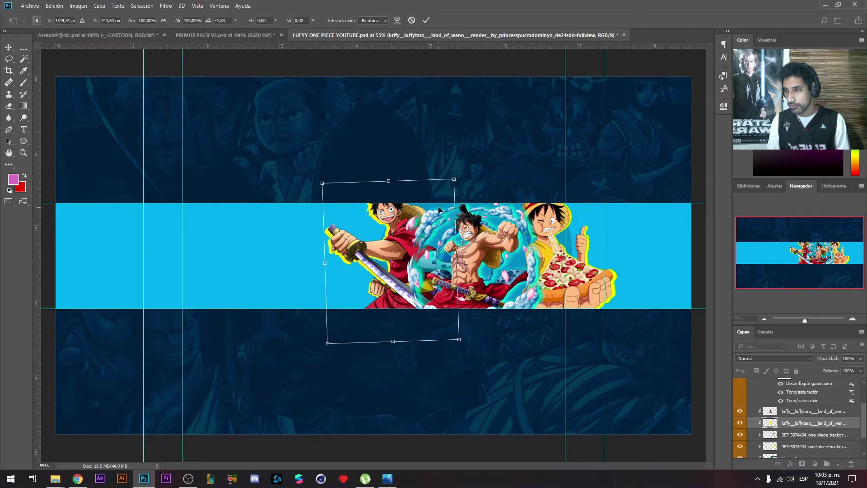
key(Return)
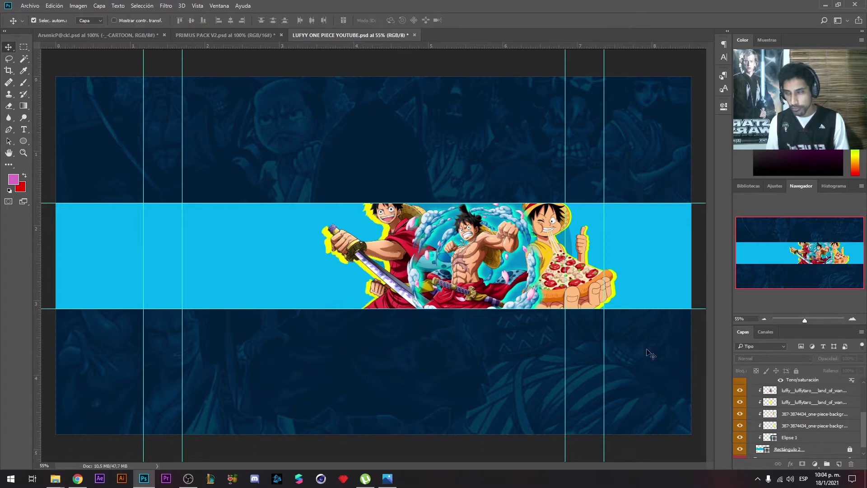
scroll(768, 415, up, 1)
click(804, 428)
scroll(768, 434, up, 3)
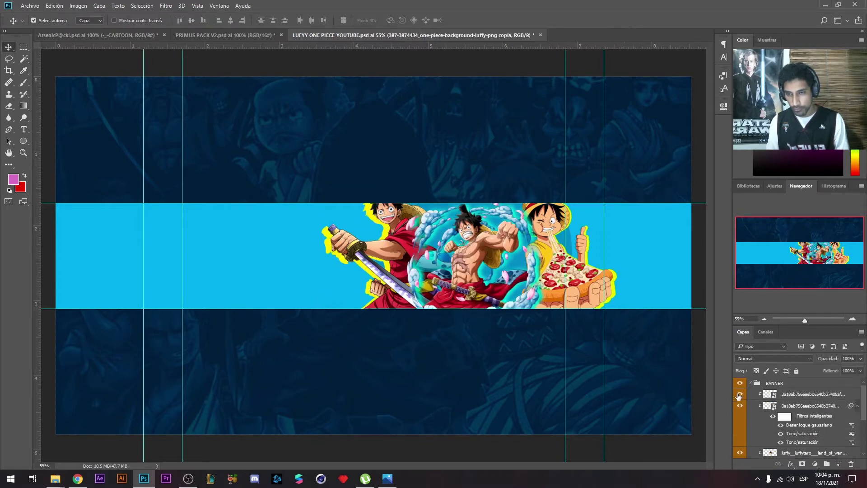
click(809, 442)
Bring effect layer 27 from PRIMUS PACK V2's CARTOON EFFECTS into the banner and rotate it
key(ctrl+shift+Tab)
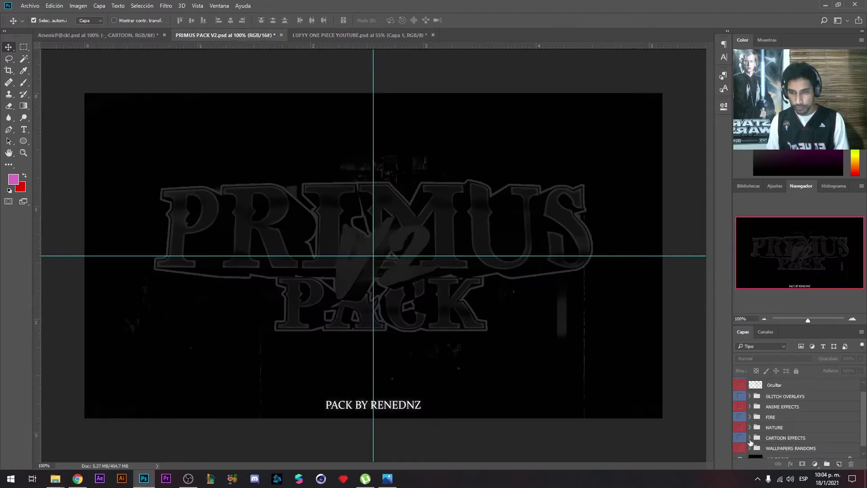
click(750, 438)
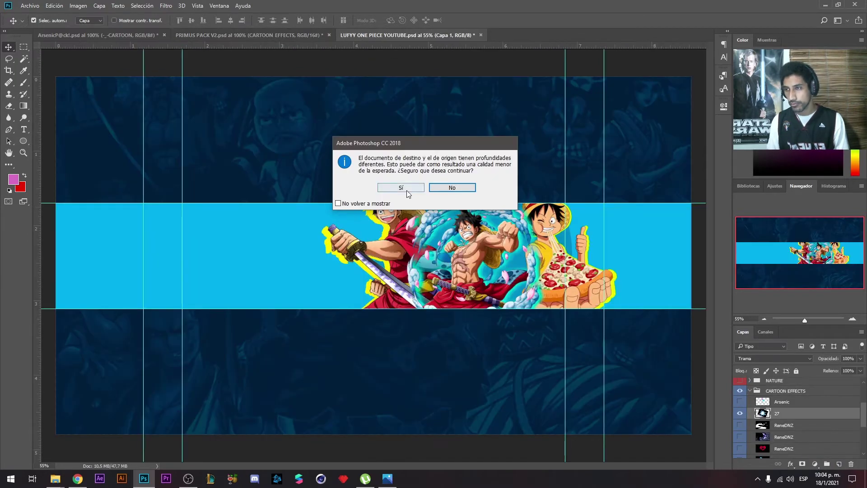
drag(777, 413, 391, 191)
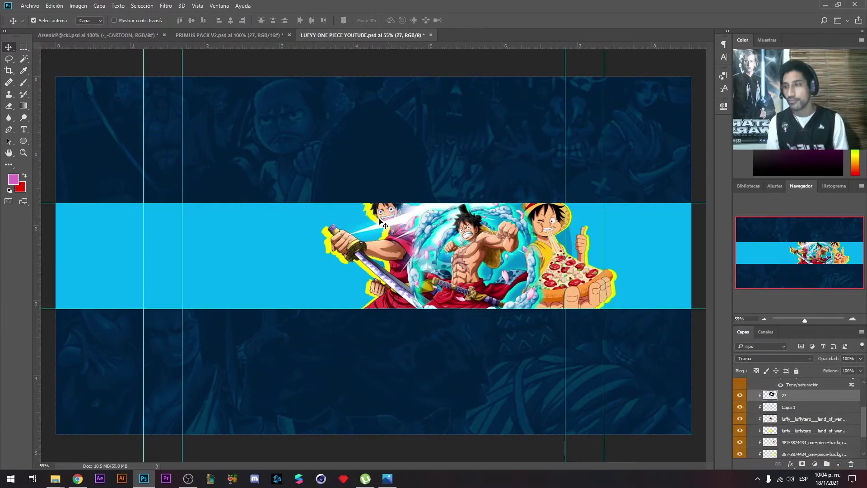
key(ctrl+t)
mouse_move(607, 125)
mouse_down()
mouse_move(562, 110)
mouse_move(599, 105)
mouse_up()
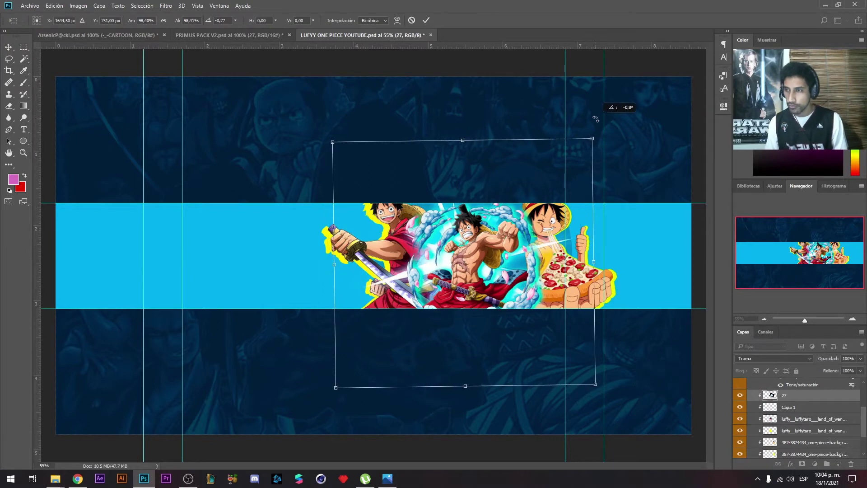
key(Return)
scroll(524, 253, up, 2)
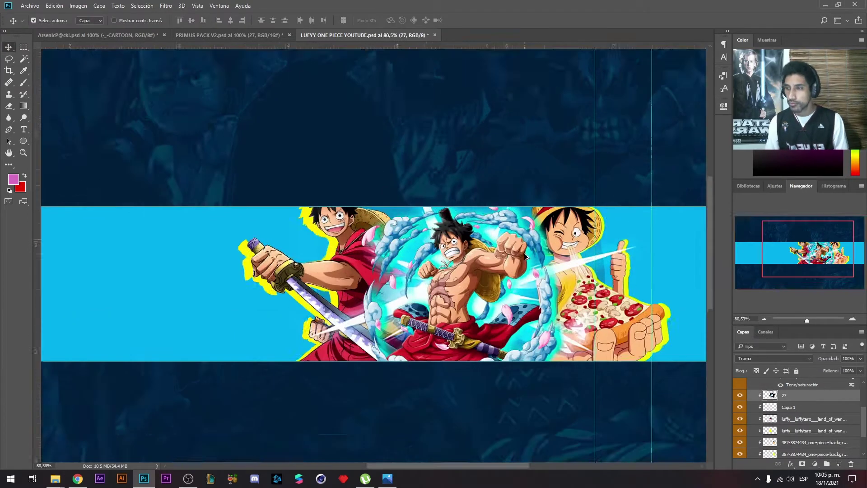
Add the blue lightning glow to the BANNER group, rotated over the centre Luffy
click(230, 35)
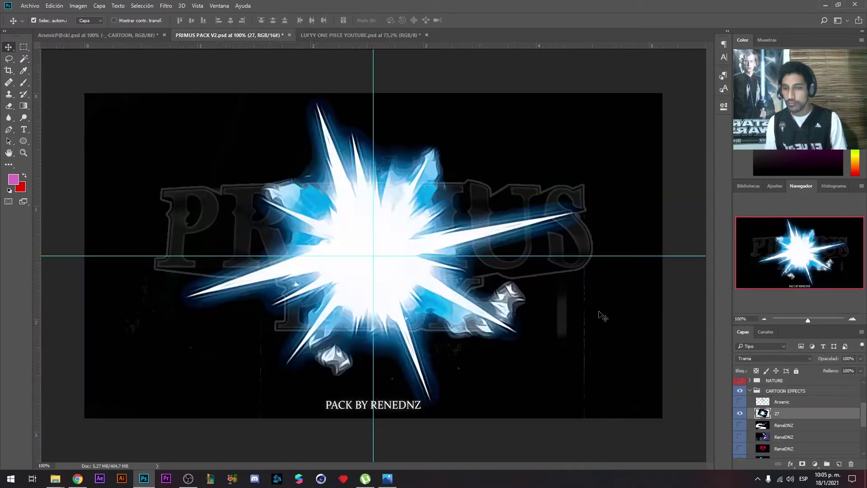
drag(352, 226, 424, 192)
click(424, 192)
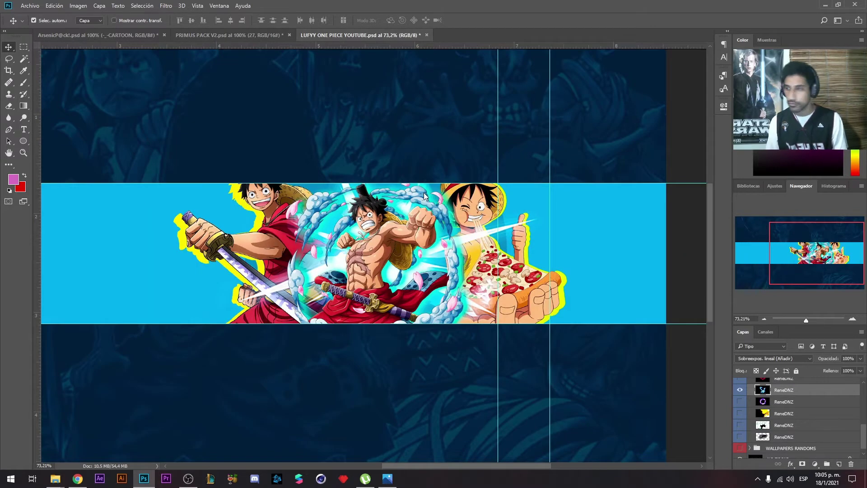
drag(789, 406, 789, 400)
key(ctrl+t)
drag(456, 217, 378, 186)
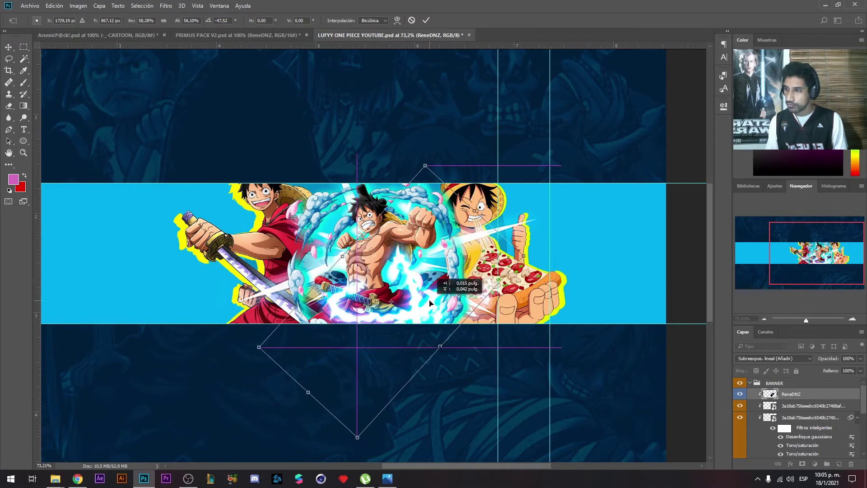
click(426, 21)
Duplicate the lightning glow and rotate the copy onto the left Luffy's sword
key(ctrl+j)
key(ctrl+t)
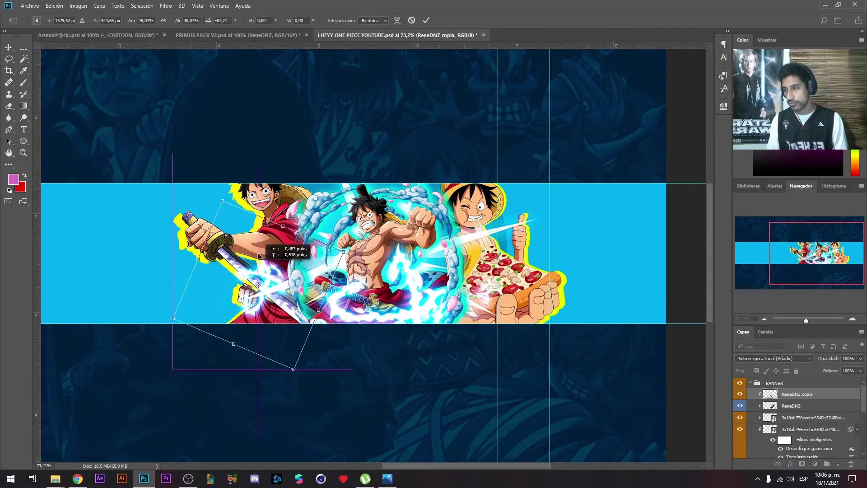
drag(289, 247, 260, 253)
click(426, 20)
key(ctrl+minus)
key(ctrl+minus)
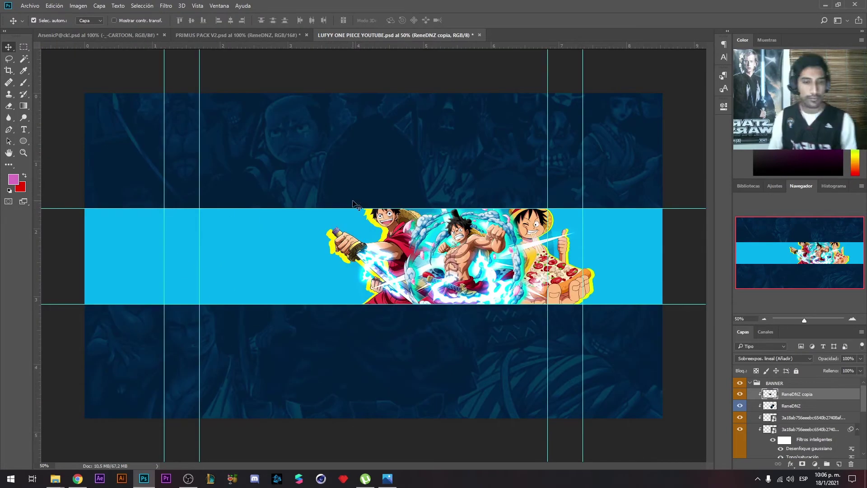
Place-embed the One Piece comic image above the blue band, shrunk onto its left side
scroll(786, 433, down, 5)
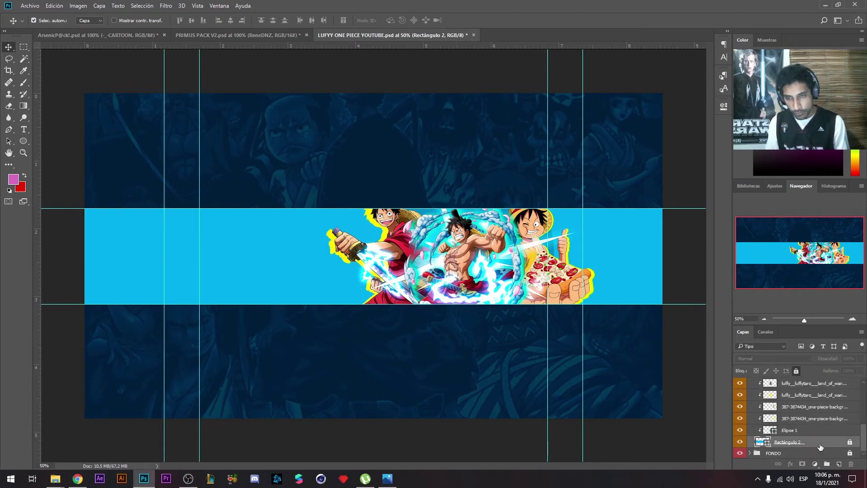
click(300, 253)
click(30, 6)
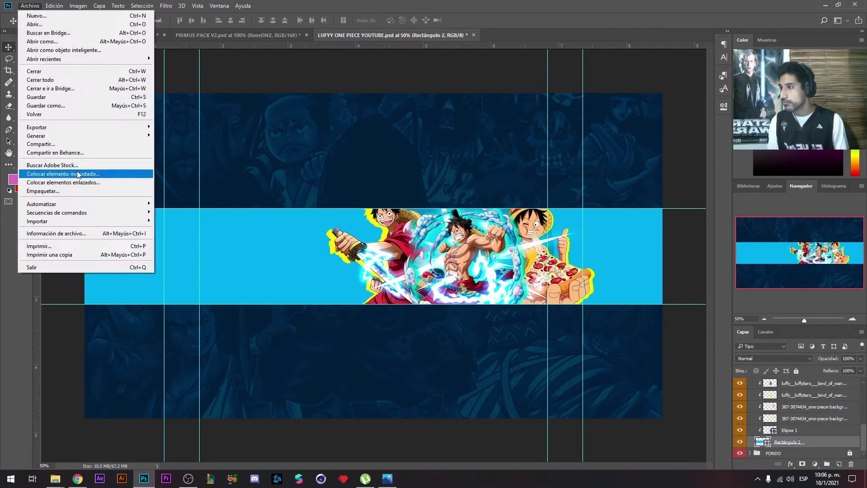
click(50, 174)
click(542, 87)
drag(604, 116, 426, 227)
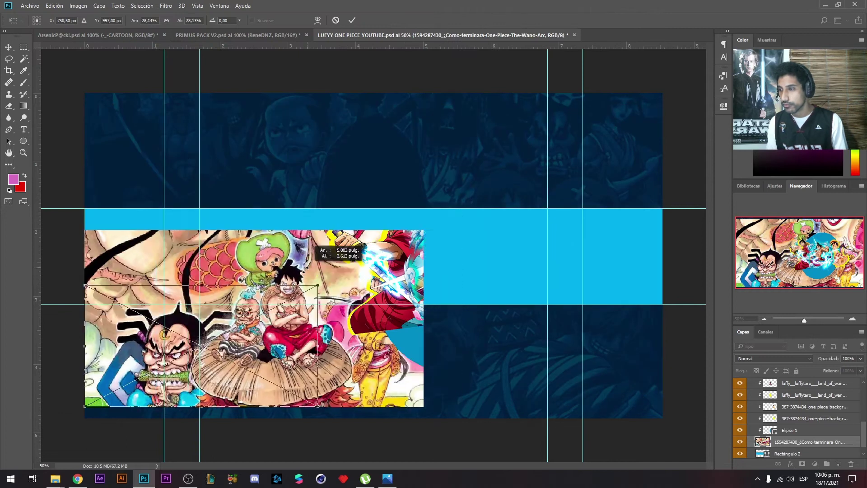
drag(181, 357, 181, 271)
click(352, 20)
Clip the comic to the band and fit it; make it black and white, Luminosity, 17% opacity
alt+click(789, 447)
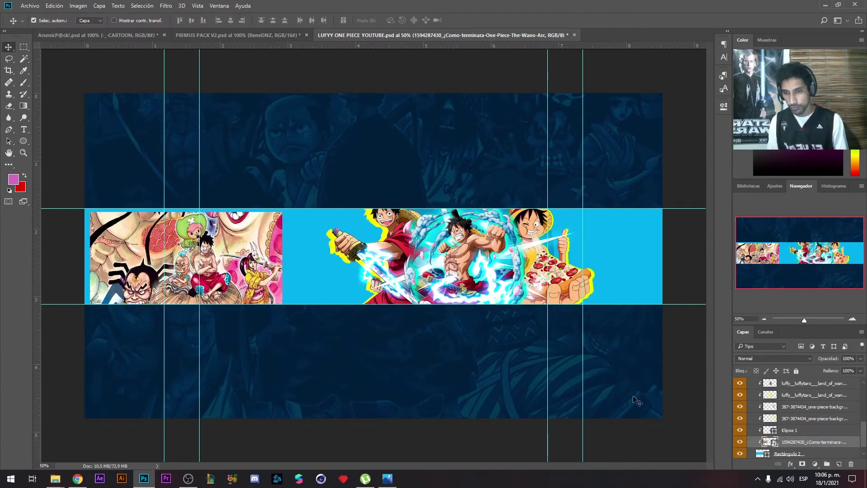
key(ctrl+t)
drag(398, 150, 293, 220)
click(78, 5)
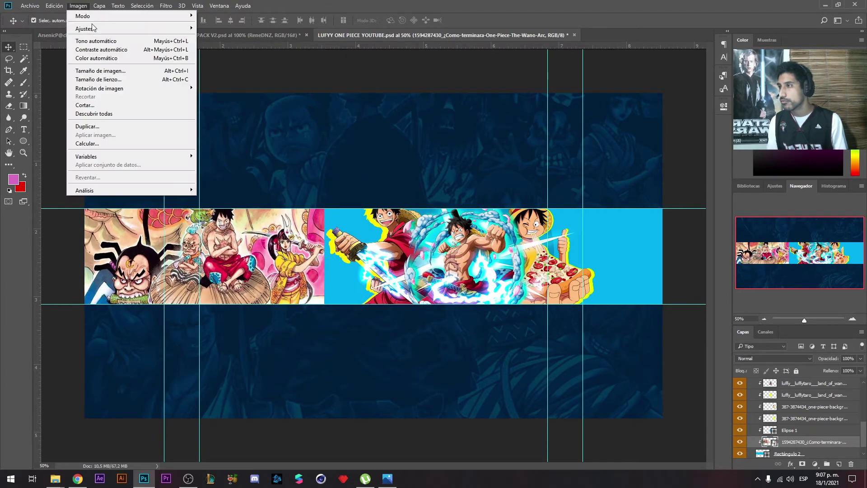
click(773, 359)
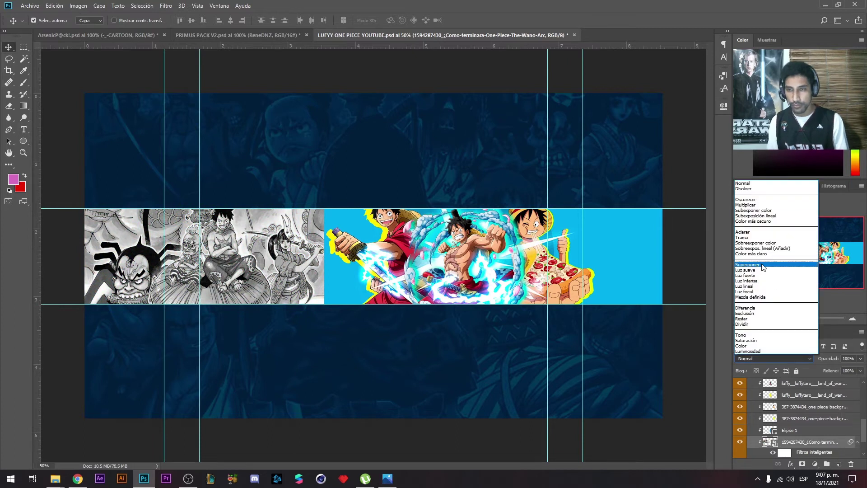
click(748, 351)
key(1)
key(7)
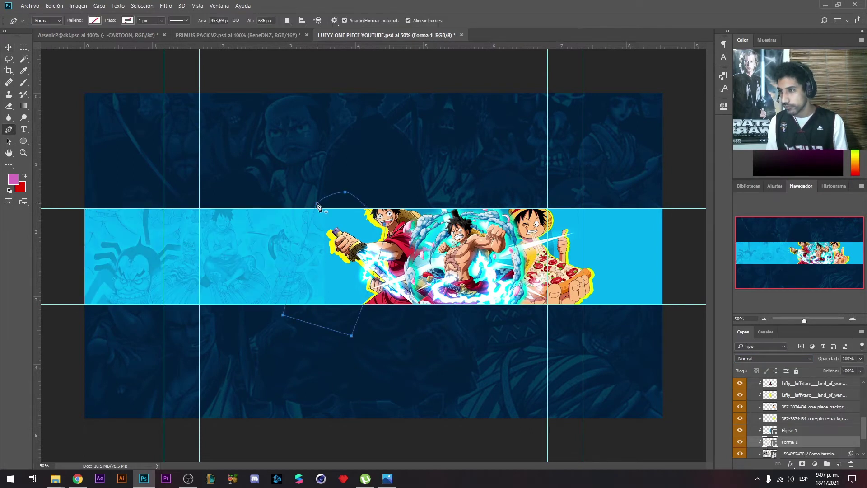
Convert the drawn path to a selection and add a new layer from the comic layer
right_click(319, 207)
click(348, 289)
click(400, 113)
right_click(782, 436)
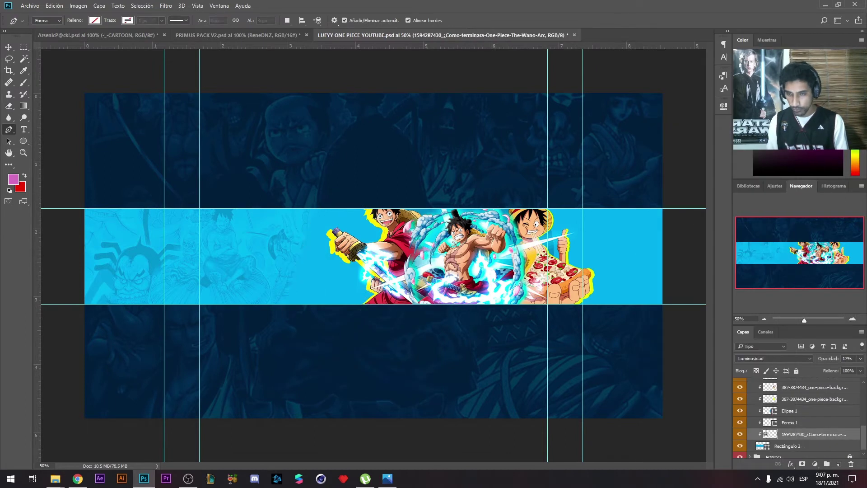
key(ctrl+j)
Place-embed the second One Piece image (OnePiece3), resized into the blue band
click(30, 5)
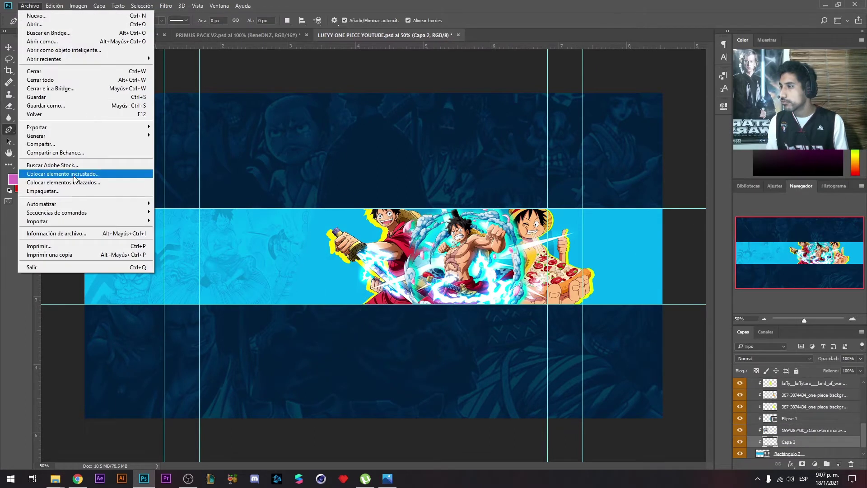
click(54, 171)
double_click(541, 86)
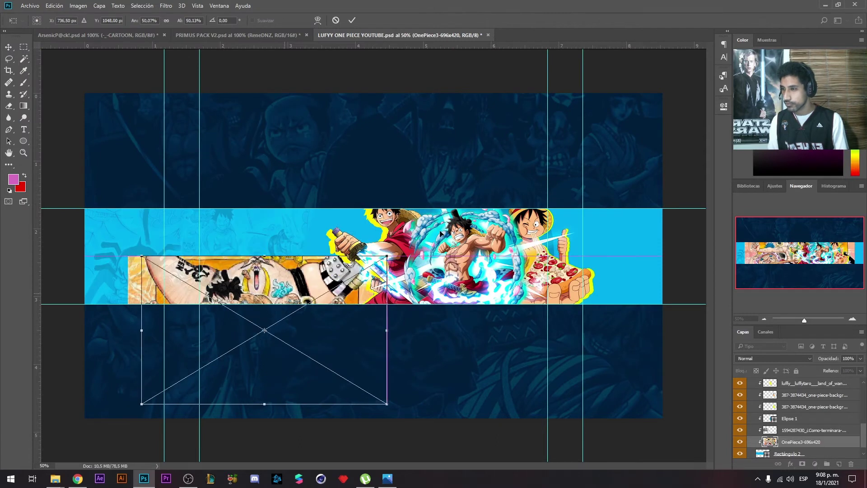
drag(366, 239, 251, 210)
key(Return)
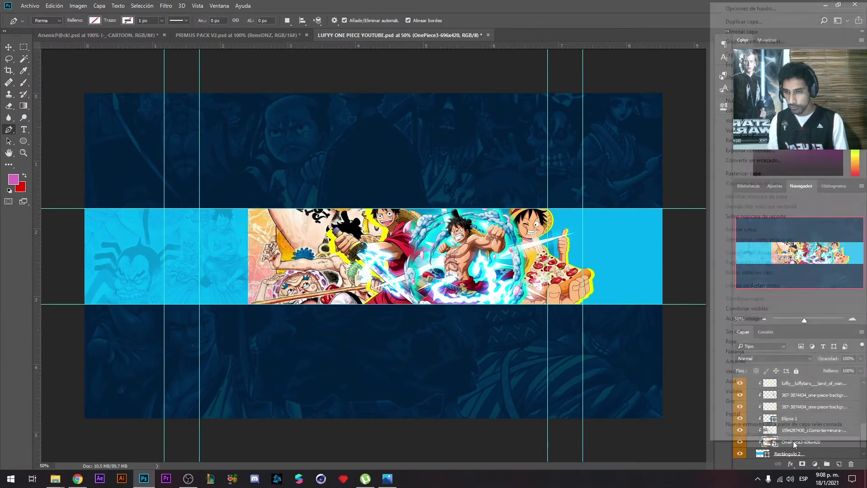
Desaturate OnePiece3, set it to Luminosity at 16% opacity, and reposition it in the band
click(78, 5)
key(Escape)
click(775, 359)
click(775, 360)
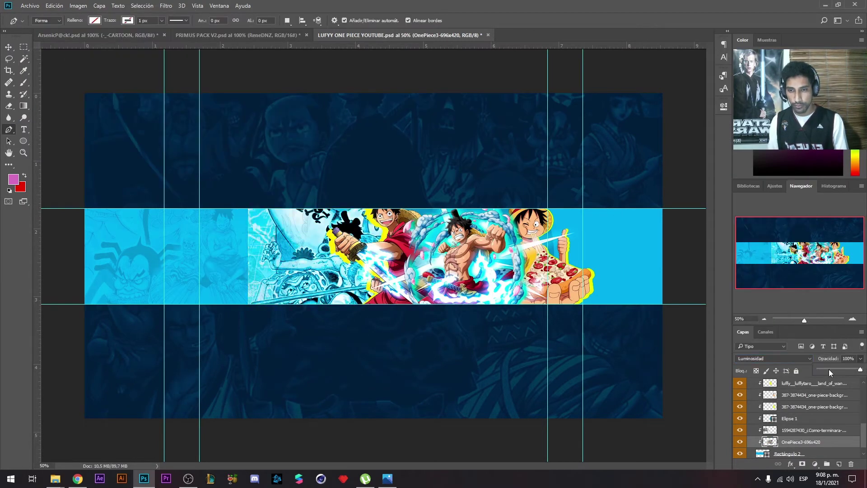
key(1)
key(6)
key(v)
drag(331, 262, 376, 269)
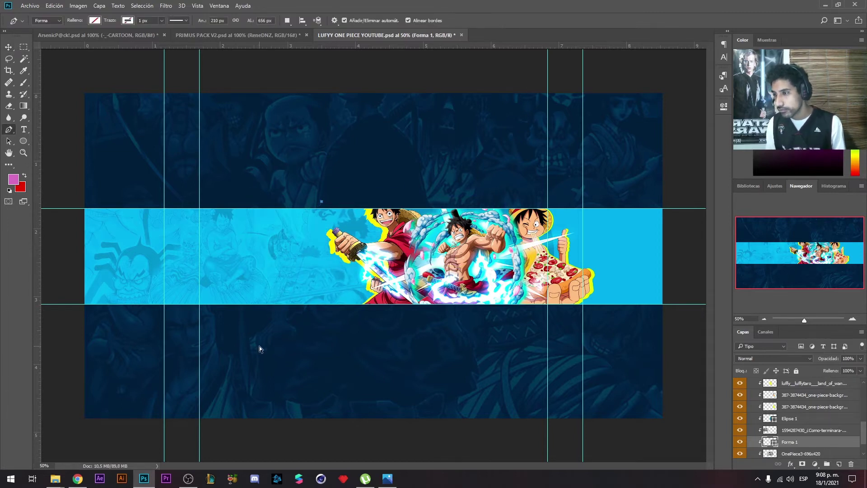
Turn the path into a selection and select the OnePiece3 layer
right_click(323, 205)
click(349, 249)
key(Return)
click(796, 453)
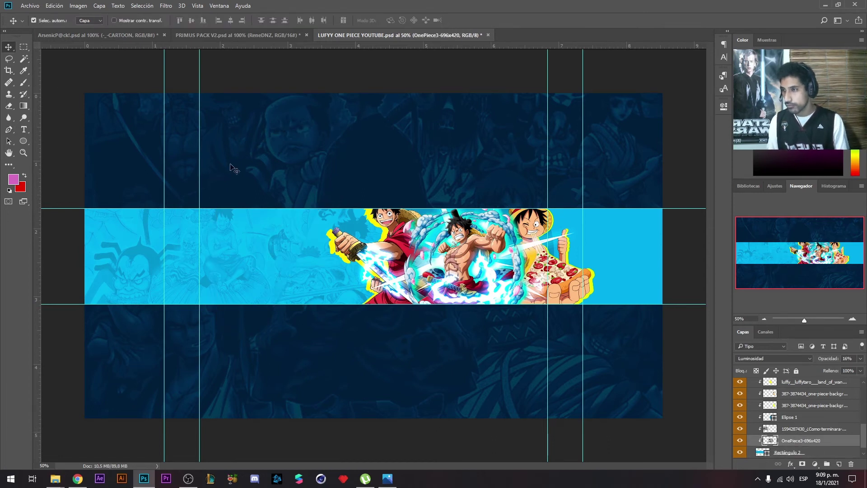
Copy the faded image, stretch it across the band's right side, and lower opacity to about 10%
drag(354, 227, 478, 258)
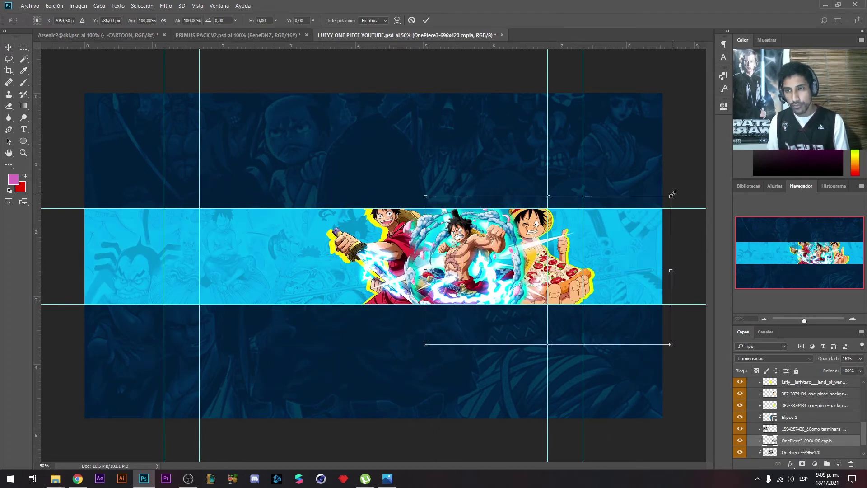
drag(672, 194, 498, 100)
drag(861, 359, 834, 371)
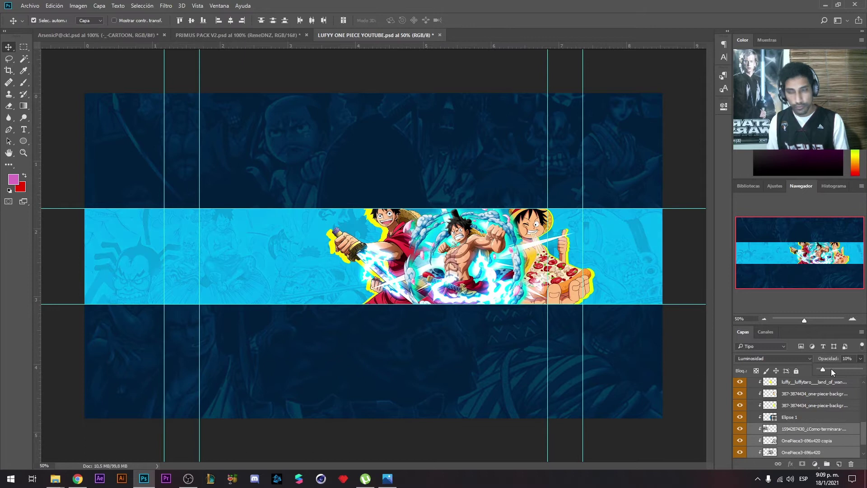
click(789, 417)
scroll(788, 431, up, 2)
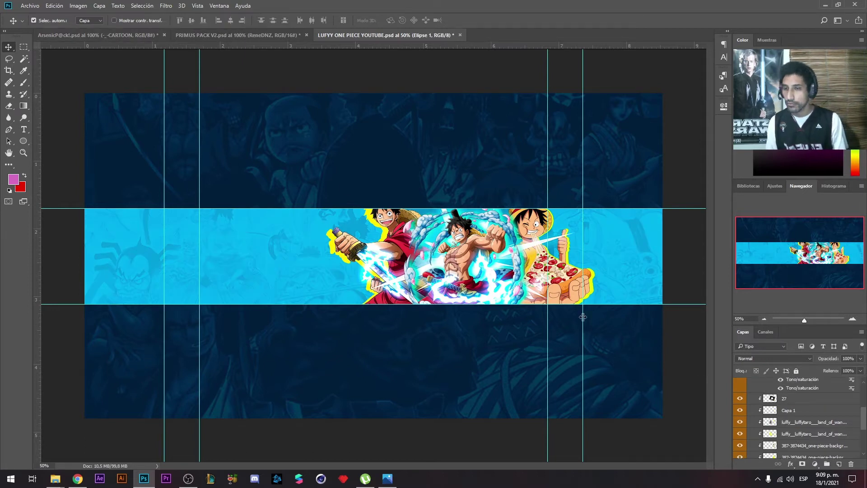
Bring a lightning layer from PRIMUS PACK, rotated and placed at the band's left end
scroll(802, 400, up, 5)
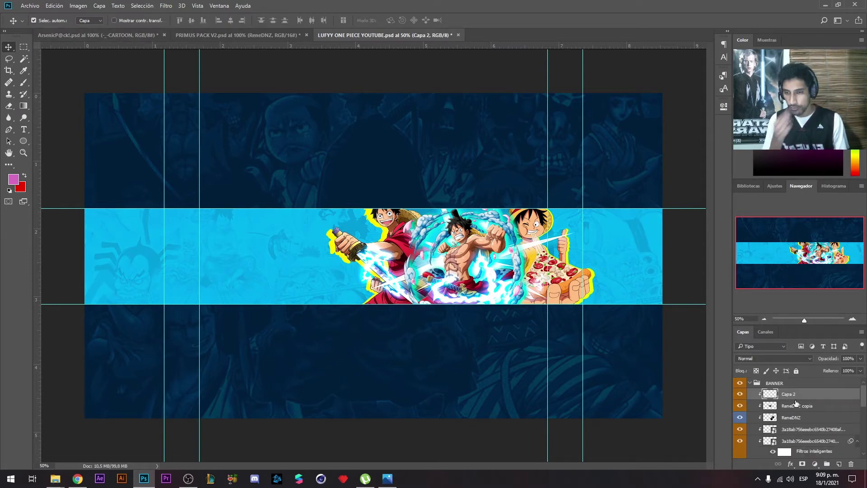
scroll(796, 404, down, 5)
click(194, 35)
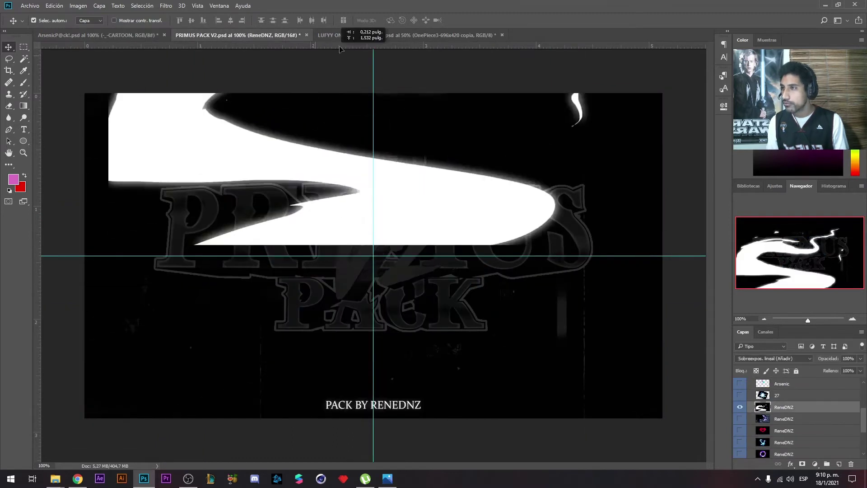
drag(317, 204, 431, 188)
key(Return)
click(355, 218)
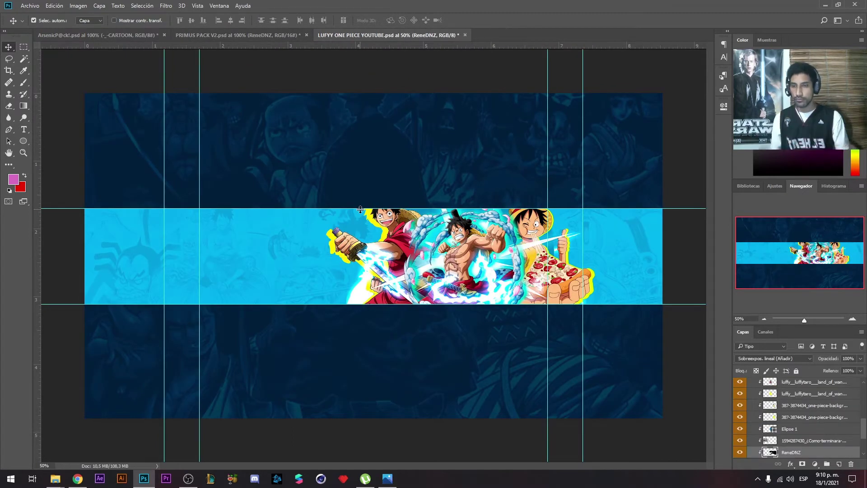
key(ctrl+t)
drag(407, 271, 113, 244)
mouse_move(316, 190)
mouse_down()
mouse_move(271, 136)
mouse_move(327, 244)
mouse_move(235, 222)
mouse_up()
click(425, 20)
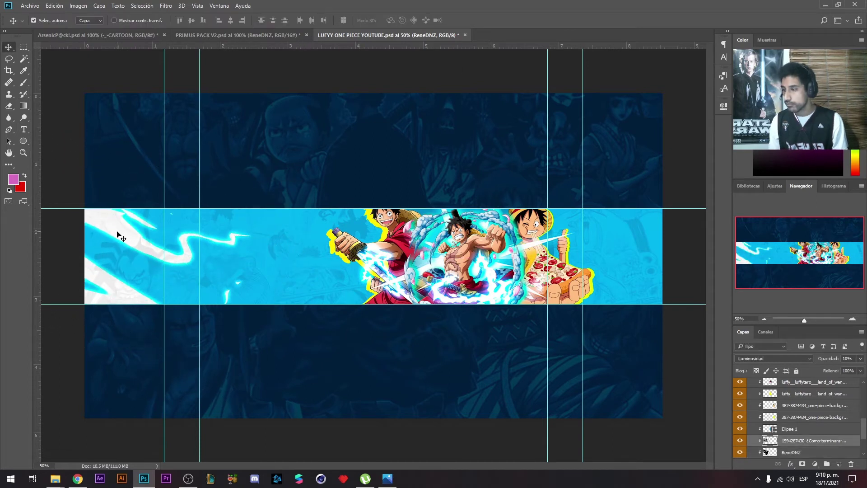
Duplicate the lightning, rotating and shrinking the copy onto the band's right end
key(ctrl+j)
key(ctrl+t)
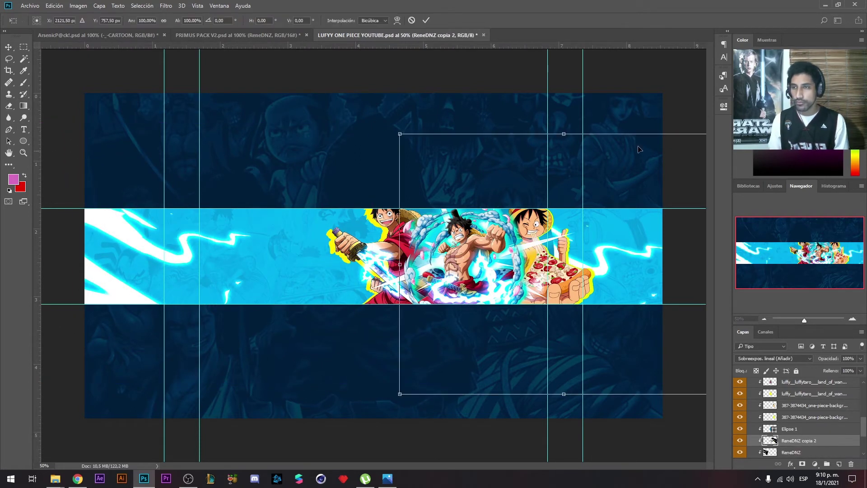
mouse_move(640, 149)
mouse_down()
mouse_move(652, 231)
mouse_move(644, 228)
mouse_up()
key(Return)
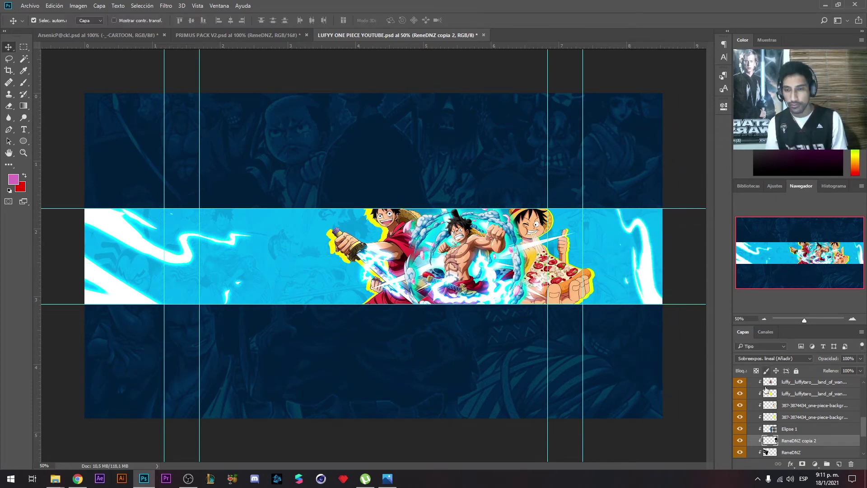
scroll(796, 416, up, 5)
click(786, 393)
Copy the ARSENIC text in and make it a yellow 'HEY NOUTK' in Third Rail - Demo
click(97, 35)
drag(378, 134, 259, 247)
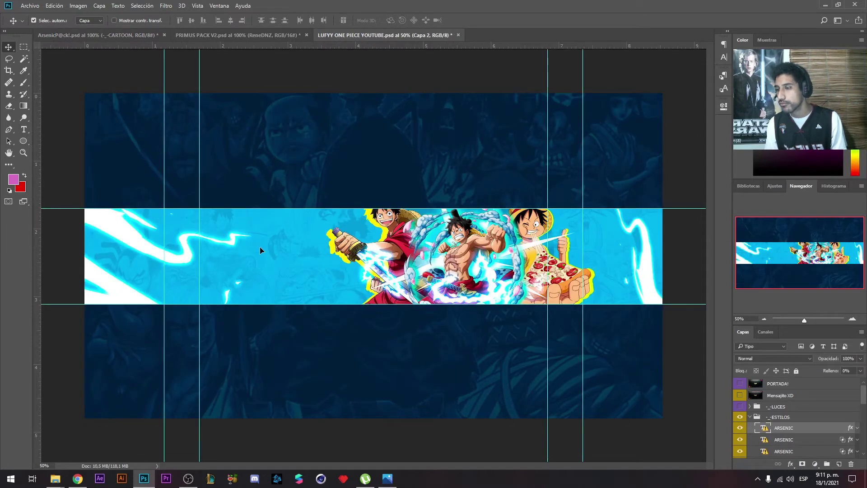
double_click(764, 394)
scroll(112, 74, down, 15)
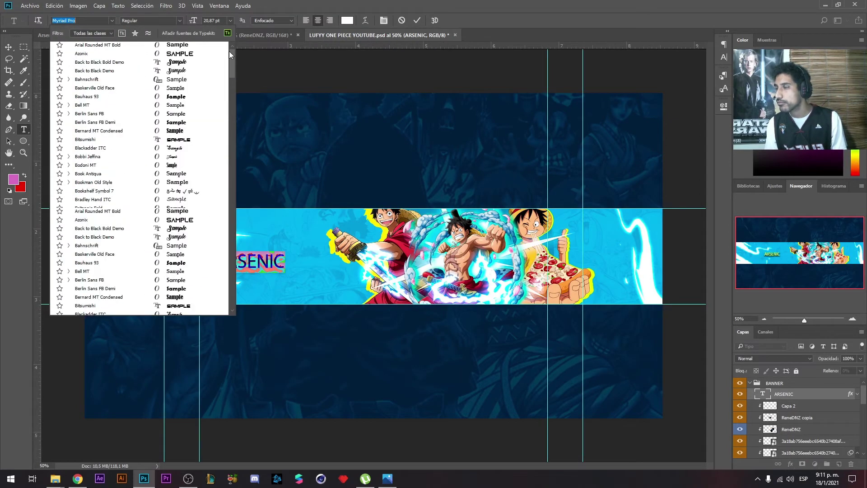
click(94, 41)
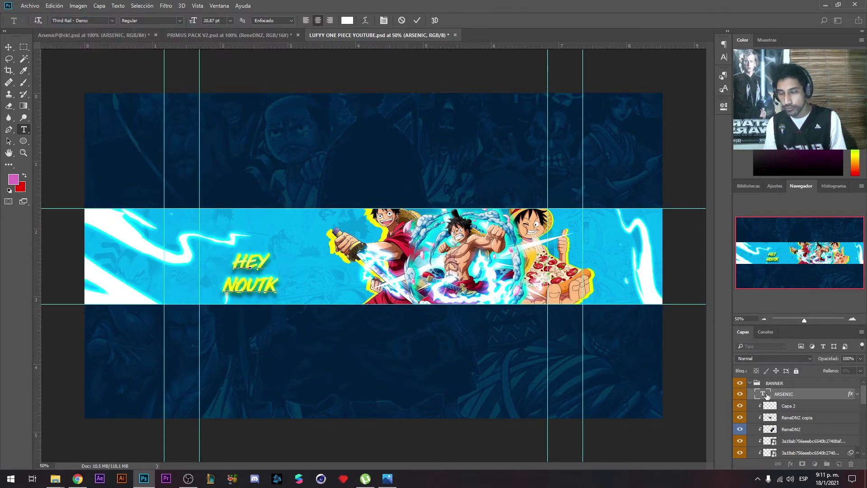
click(725, 57)
click(708, 68)
click(696, 81)
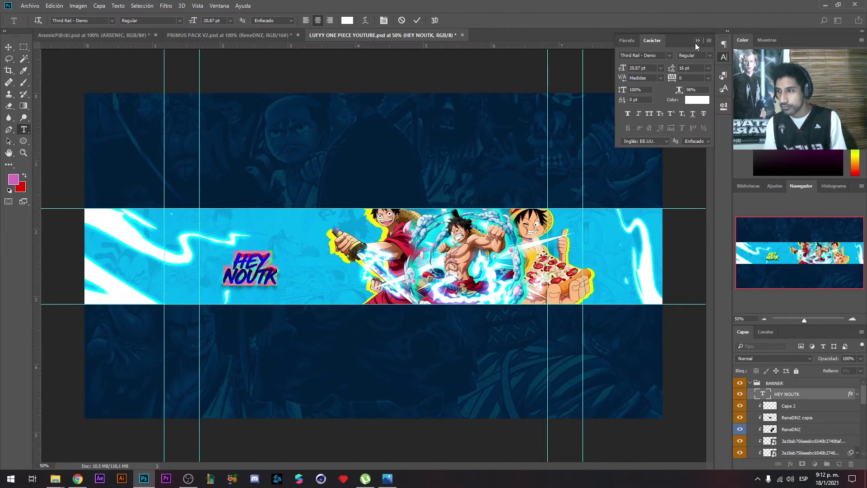
click(699, 40)
Enlarge and slightly tilt the HEY NOUTK title, placing it left of the Luffy artwork
key(ctrl+t)
drag(278, 251, 338, 213)
drag(362, 184, 339, 199)
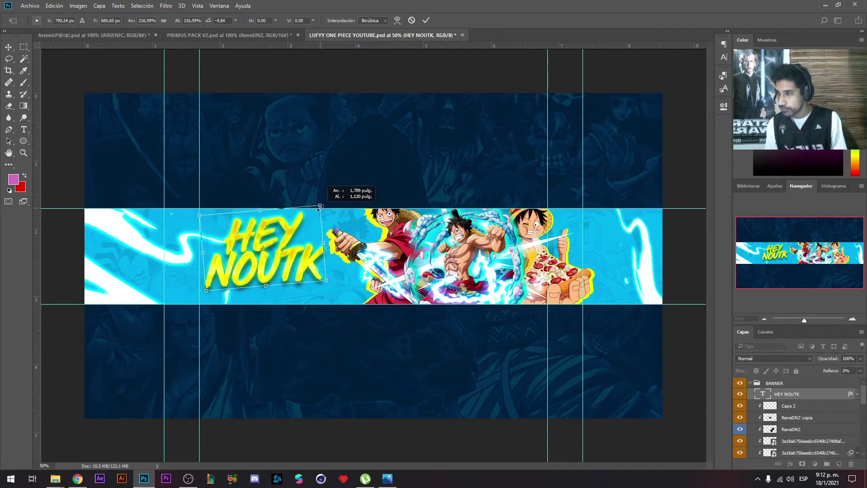
drag(222, 212, 195, 216)
mouse_move(317, 235)
mouse_down()
mouse_move(301, 235)
mouse_move(318, 231)
mouse_up()
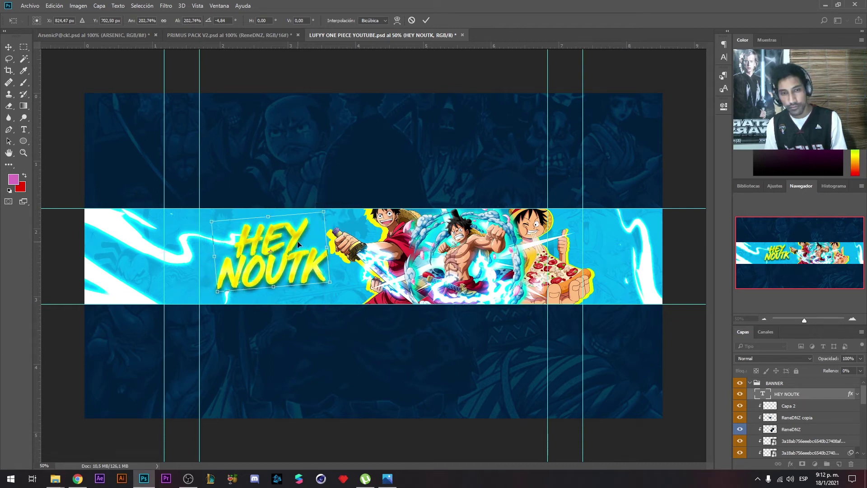
key(Return)
key(Return)
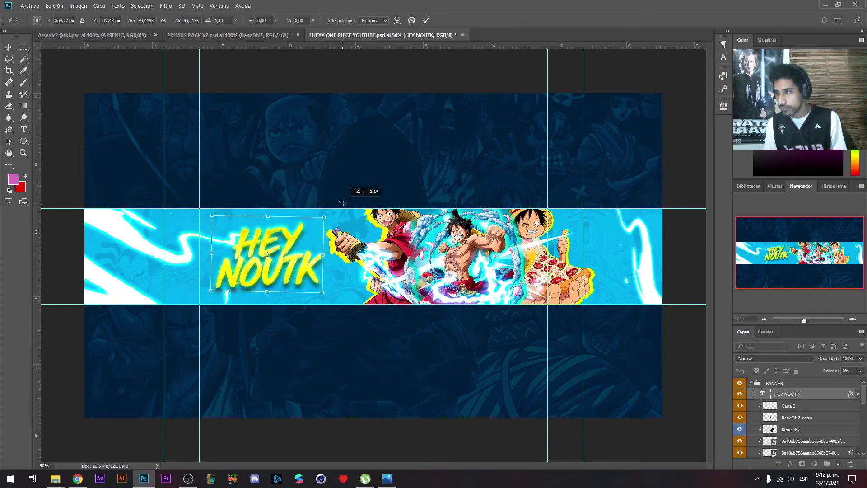
Draw a rounded-rectangle bar left of the title and paste the glow layer style onto it
right_click(24, 141)
click(54, 149)
drag(149, 230, 207, 250)
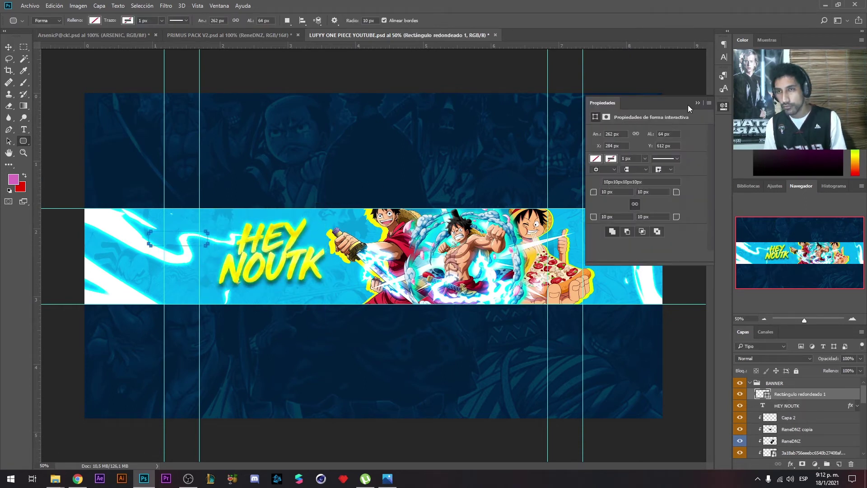
right_click(791, 394)
click(675, 268)
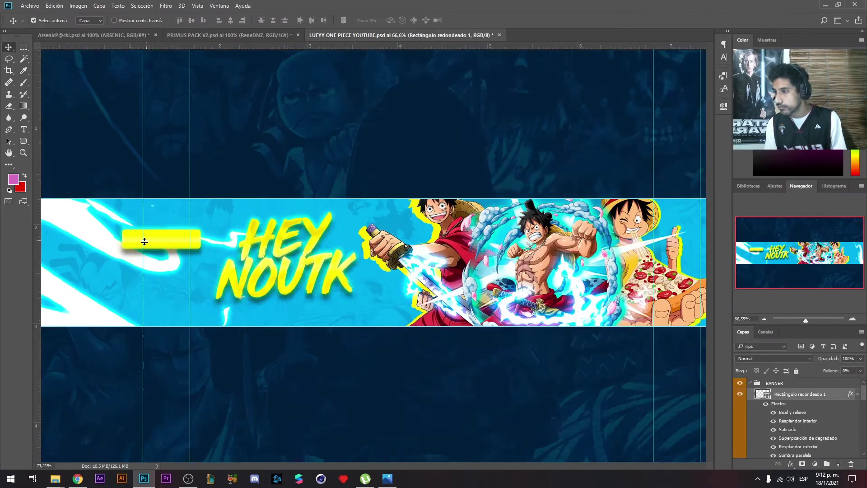
Resize the bar and add a narrower, taller third bar below it, shifting the stack
scroll(122, 251, up, 2)
drag(215, 224, 218, 267)
key(ctrl+t)
key(Return)
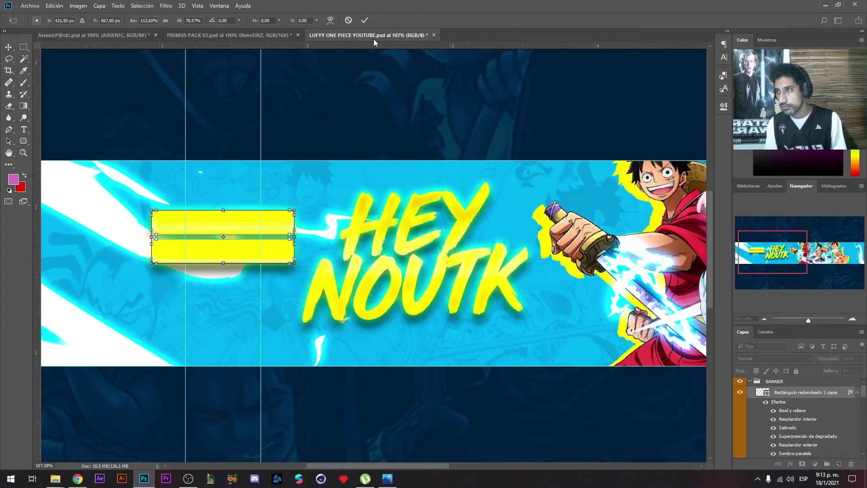
drag(219, 208, 231, 272)
key(ctrl+t)
drag(290, 281, 268, 290)
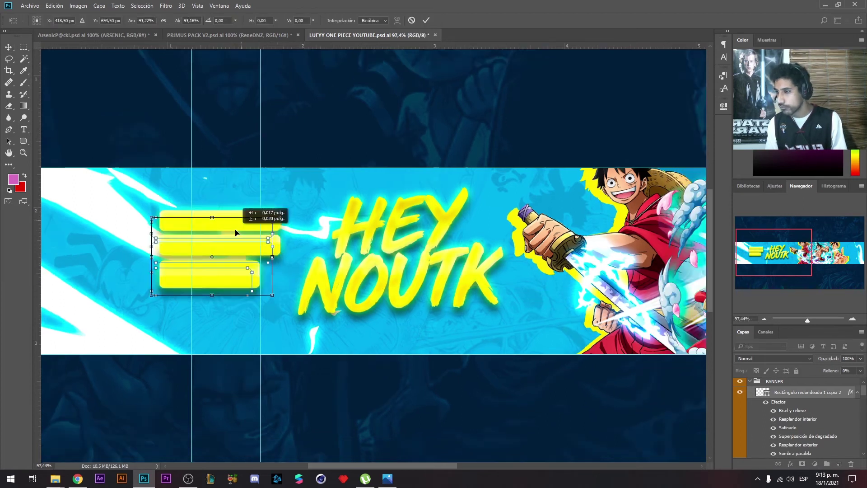
drag(234, 242, 219, 213)
Duplicate a bar and move the copy higher in the stack
scroll(219, 213, down, 4)
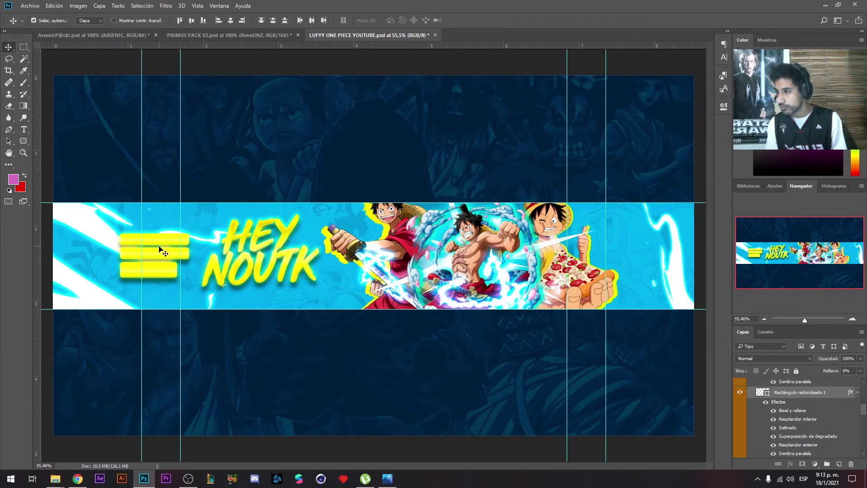
drag(159, 248, 155, 238)
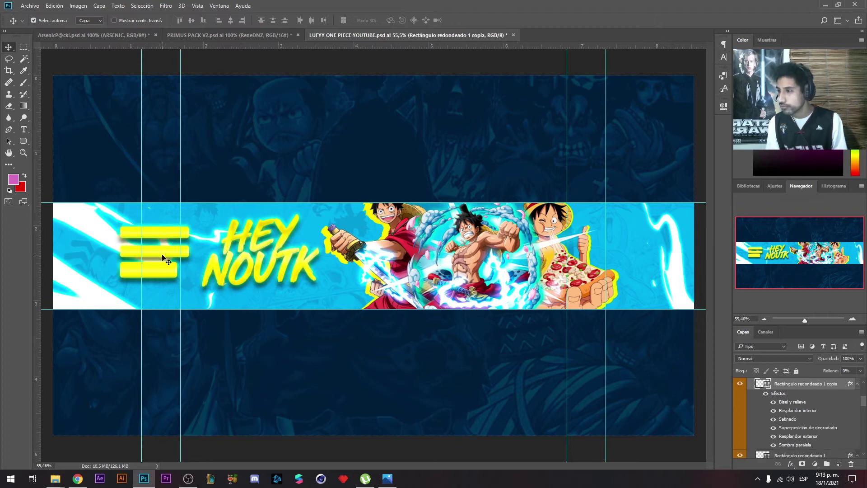
click(676, 231)
Place-embed the One Piece logo and lighten it to white with Hue/Saturation
click(30, 6)
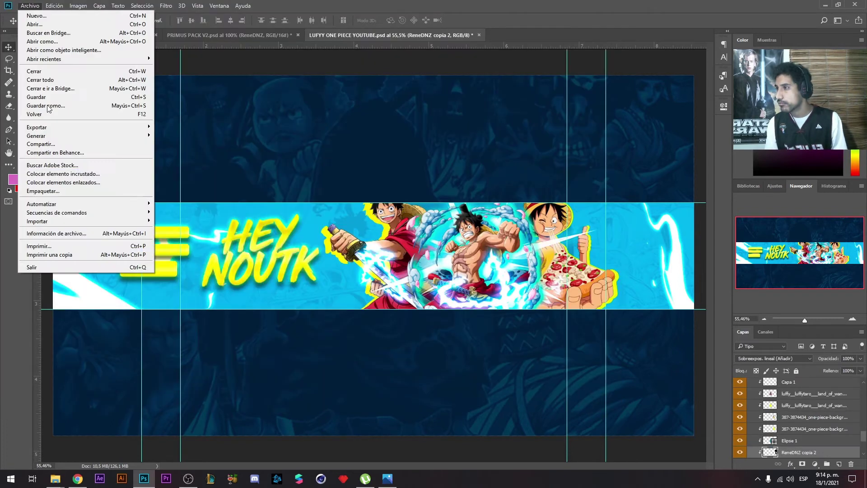
click(49, 175)
double_click(593, 159)
key(Return)
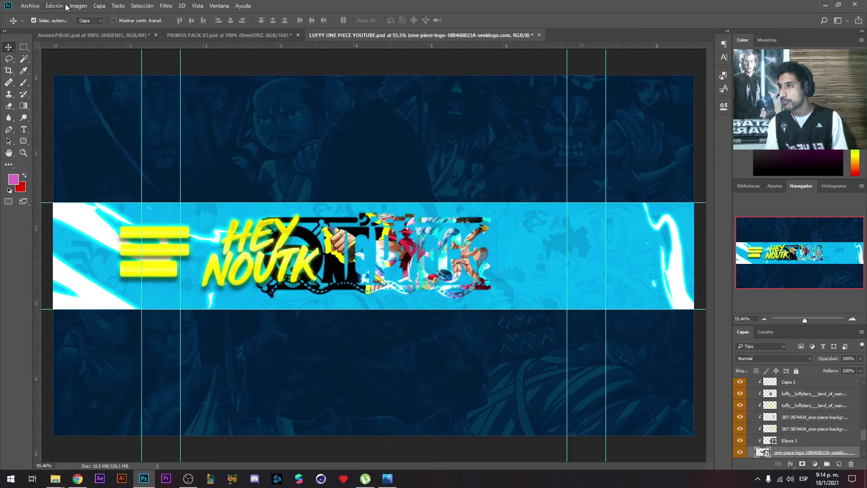
key(ctrl+u)
key(Return)
Scale the One Piece logo down and move it into the banner's top-right corner
key(ctrl+t)
mouse_move(492, 212)
mouse_down()
mouse_move(312, 260)
mouse_move(602, 225)
mouse_up()
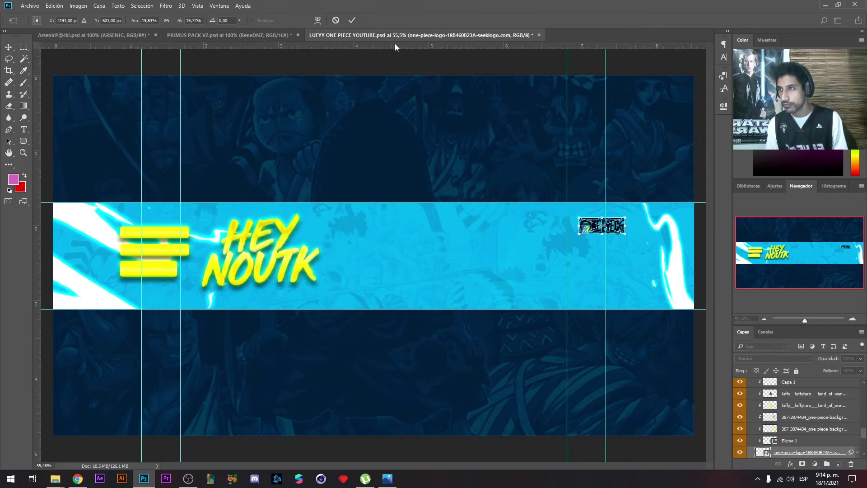
key(Return)
scroll(587, 235, up, 3)
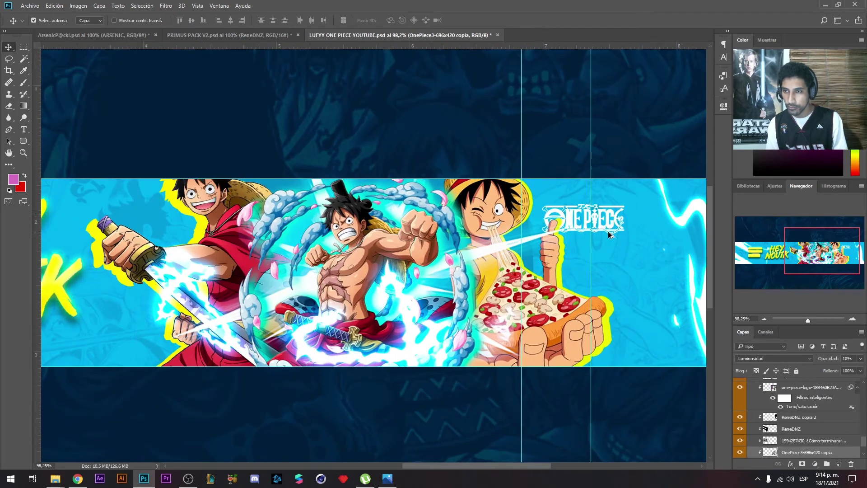
mouse_move(613, 212)
mouse_down()
mouse_move(644, 203)
mouse_move(530, 185)
mouse_up()
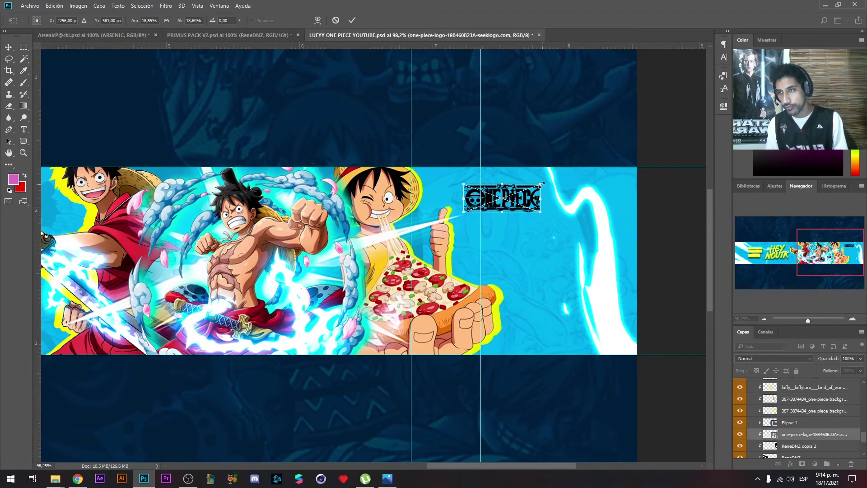
key(Return)
scroll(497, 212, down, 3)
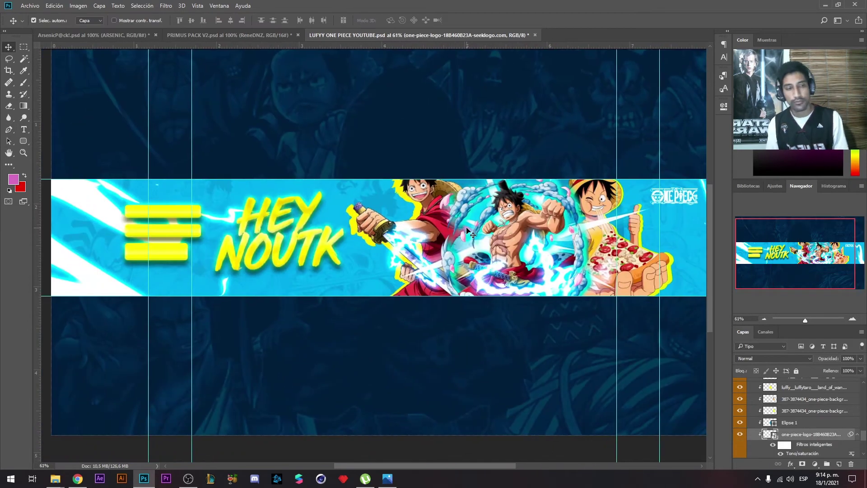
key(ctrl+Tab)
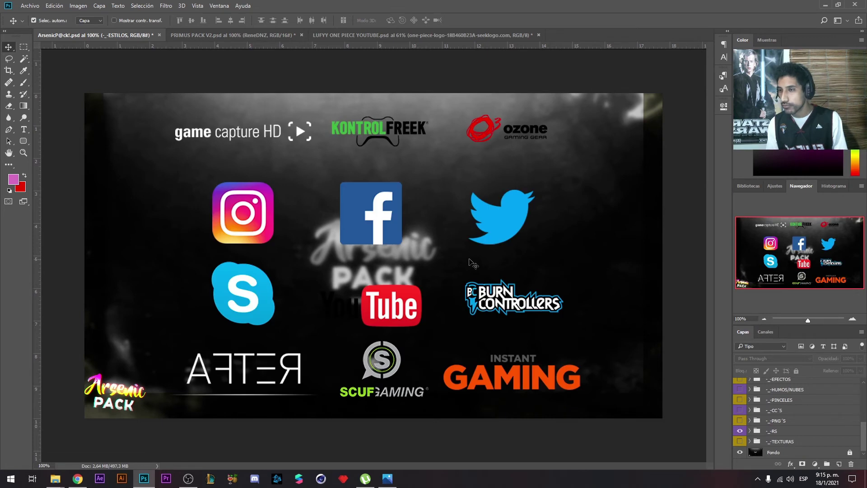
Copy in the Twitter logo, recolour it, and put it on the top bar's left end
mouse_move(738, 434)
mouse_down()
mouse_move(805, 457)
mouse_move(788, 379)
mouse_move(788, 391)
mouse_up()
key(ctrl+u)
key(Return)
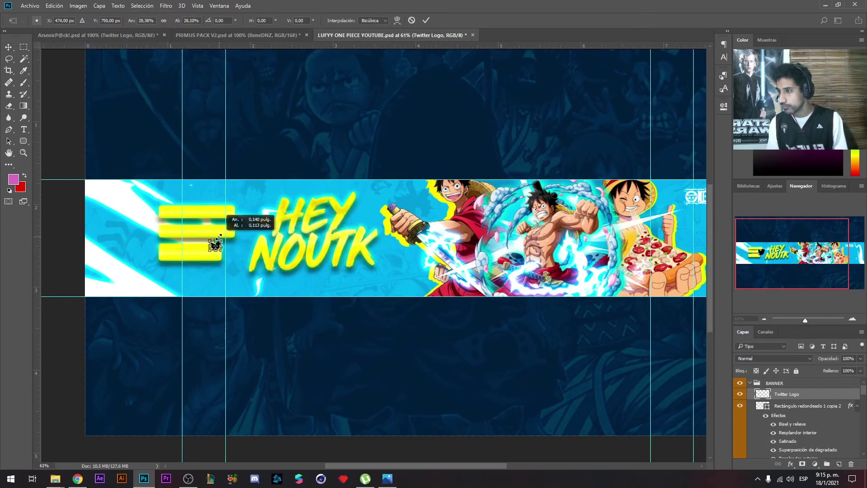
alt+scroll(188, 211, up, 3)
scroll(188, 210, up, 2)
drag(237, 285, 176, 216)
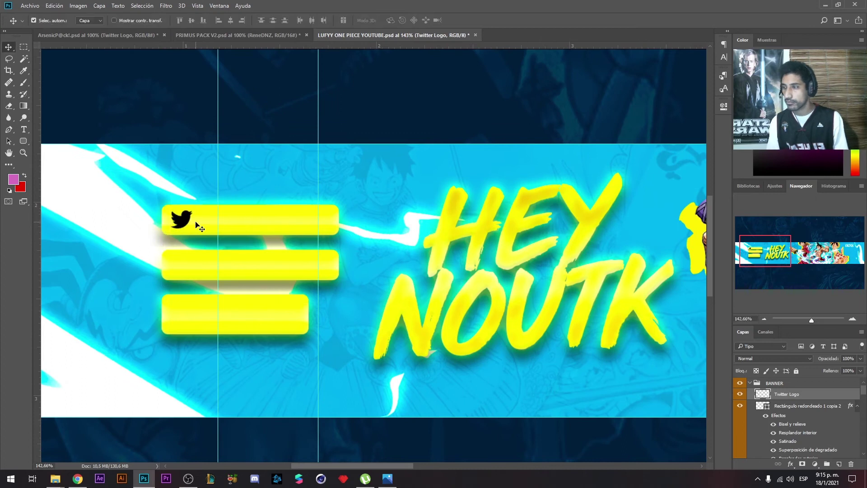
Copy in the Facebook logo, adjust its Hue/Saturation, and shrink it onto a bar
click(128, 36)
drag(370, 212, 280, 244)
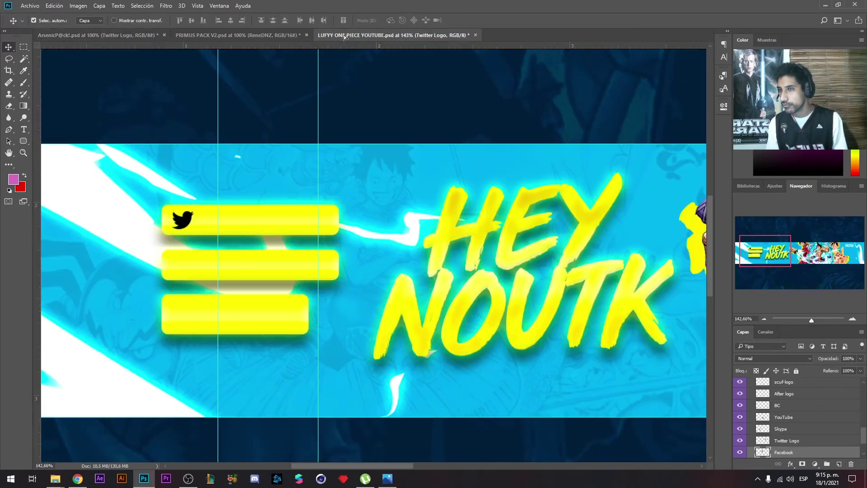
click(78, 6)
mouse_move(84, 28)
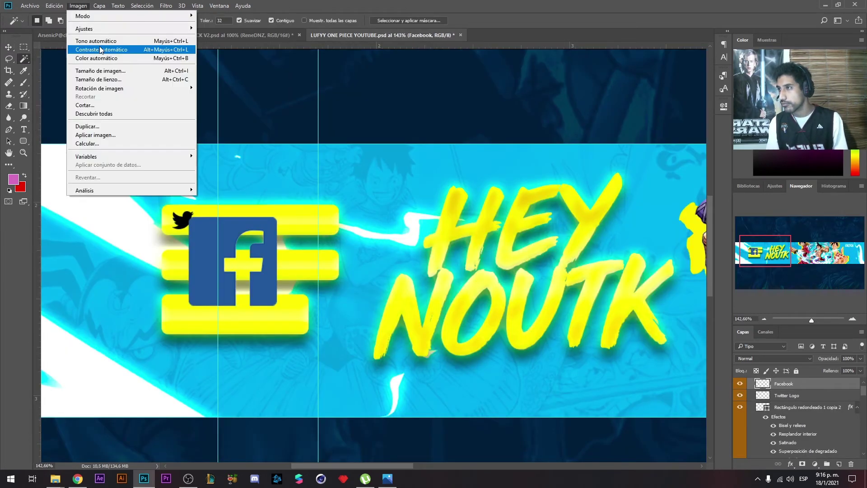
click(226, 70)
key(Escape)
key(ctrl+t)
drag(274, 220, 209, 286)
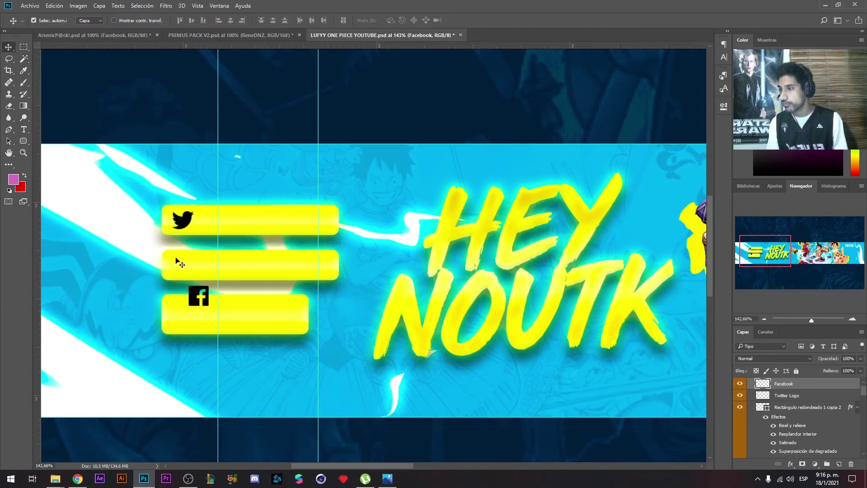
Copy in the Instant Gaming logo and shrink it onto the third bar
click(95, 35)
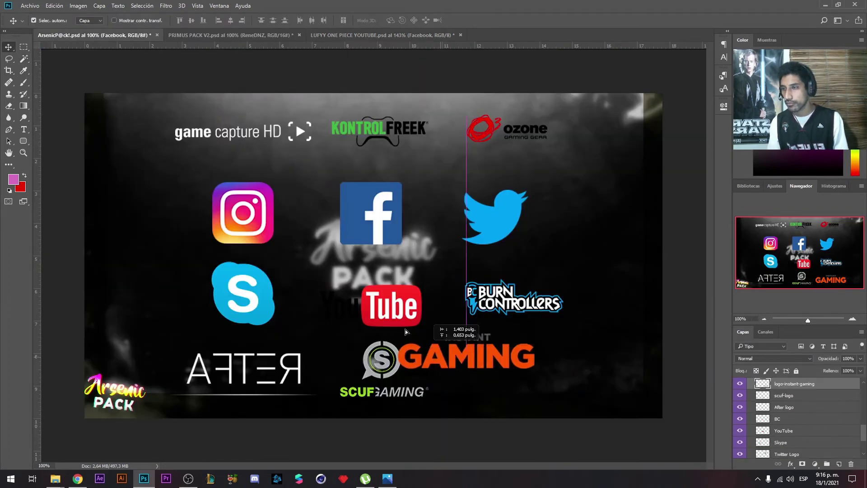
drag(445, 355, 244, 327)
key(ctrl+t)
mouse_move(335, 344)
mouse_down()
mouse_move(255, 316)
mouse_move(234, 325)
mouse_up()
key(Return)
scroll(467, 229, down, 5)
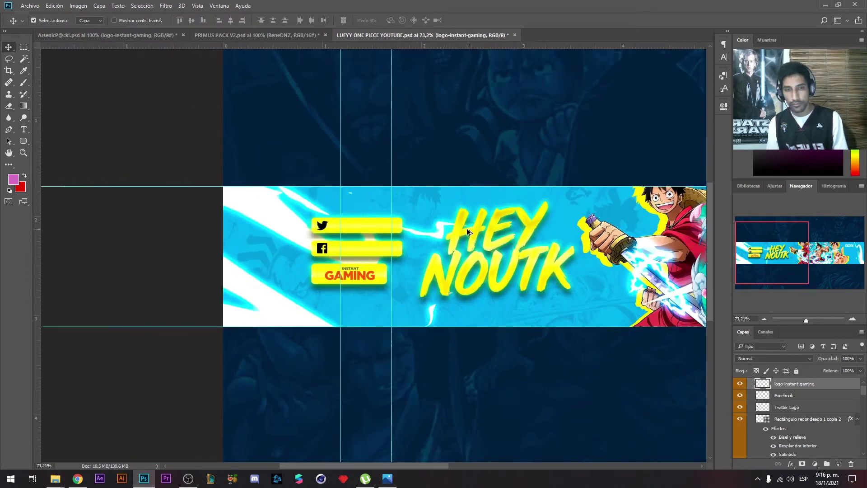
scroll(467, 228, up, 2)
Place the Luffy pirate flag image and lasso-copy the flag onto its own layer
click(30, 5)
click(86, 174)
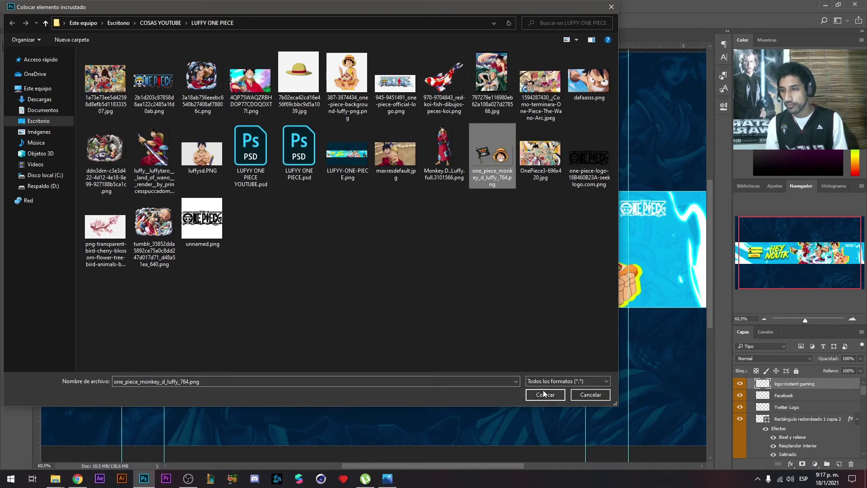
click(548, 448)
key(Return)
key(l)
key(ctrl+j)
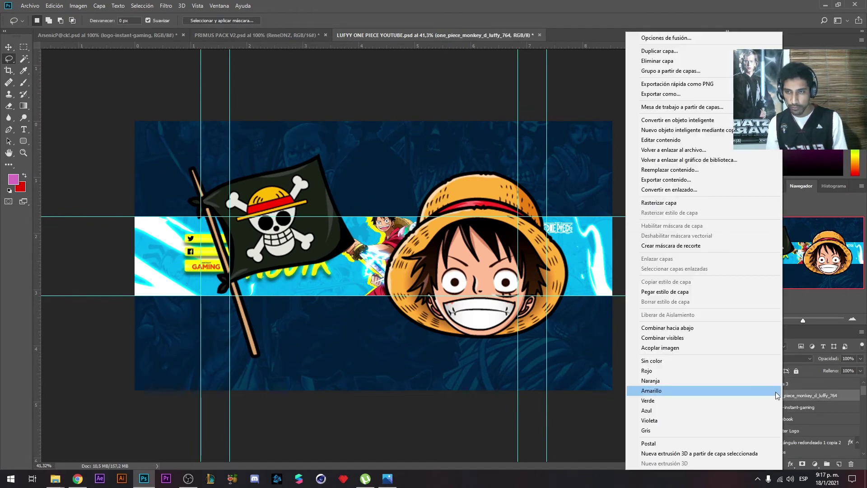
Move the Luffy face layer down and clip it into the cyan band
right_click(786, 402)
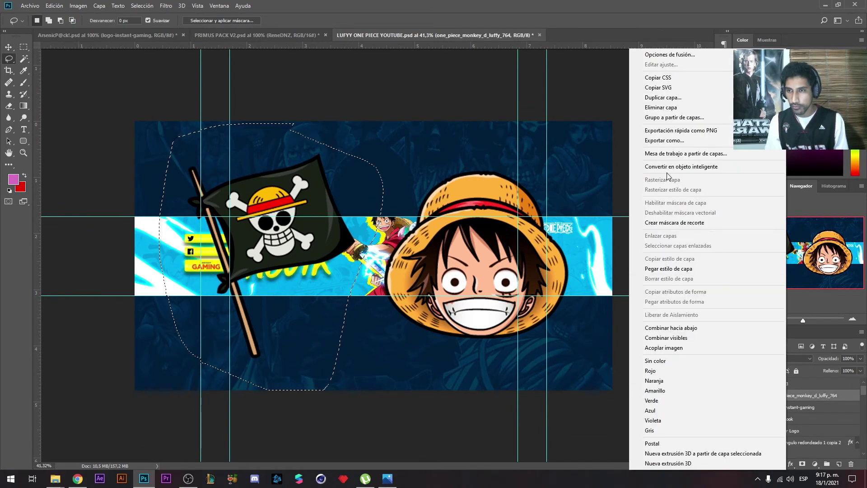
right_click(353, 182)
click(784, 395)
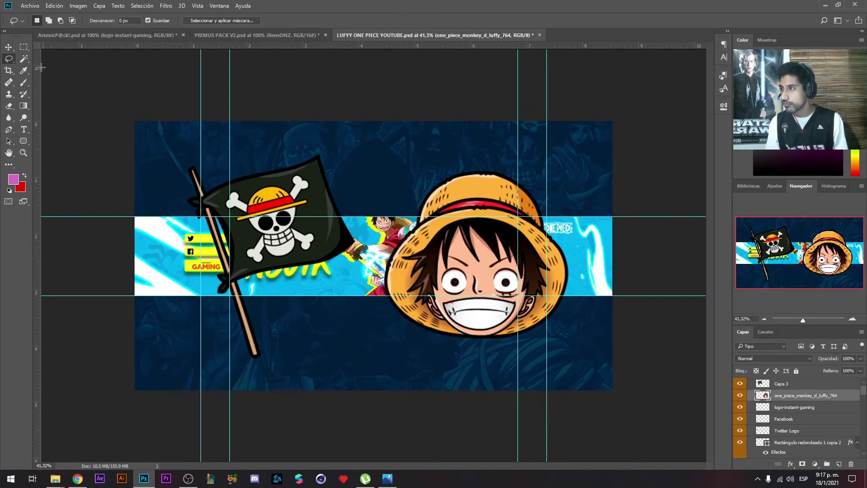
drag(796, 404, 795, 472)
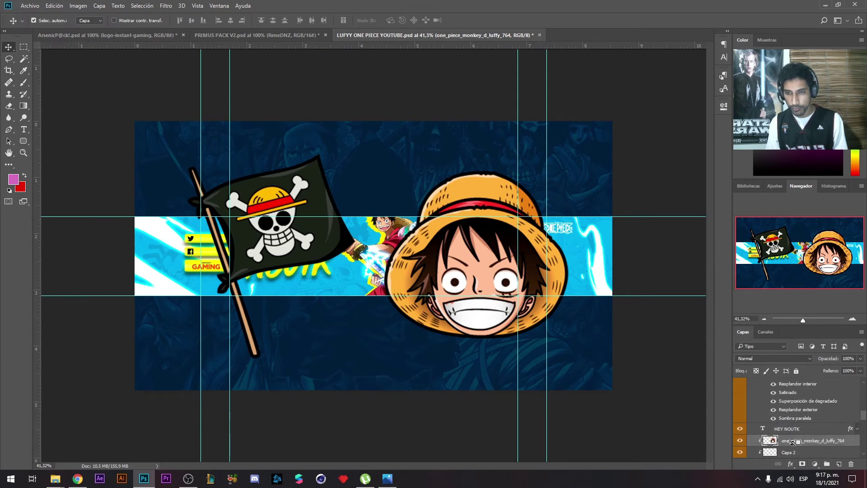
mouse_move(792, 442)
mouse_down()
mouse_move(788, 415)
mouse_move(785, 435)
mouse_up()
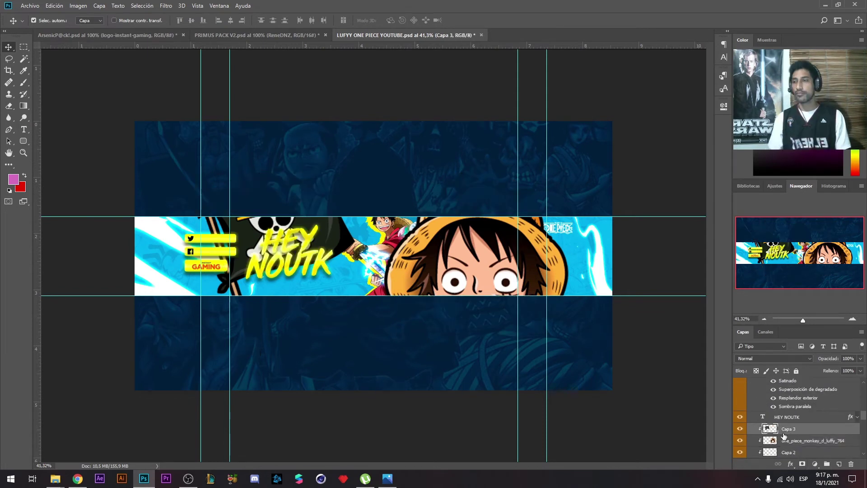
Shrink and rotate the pirate flag onto the band's right end
key(ctrl+t)
drag(348, 160, 244, 271)
key(ctrl+plus)
drag(633, 253, 698, 237)
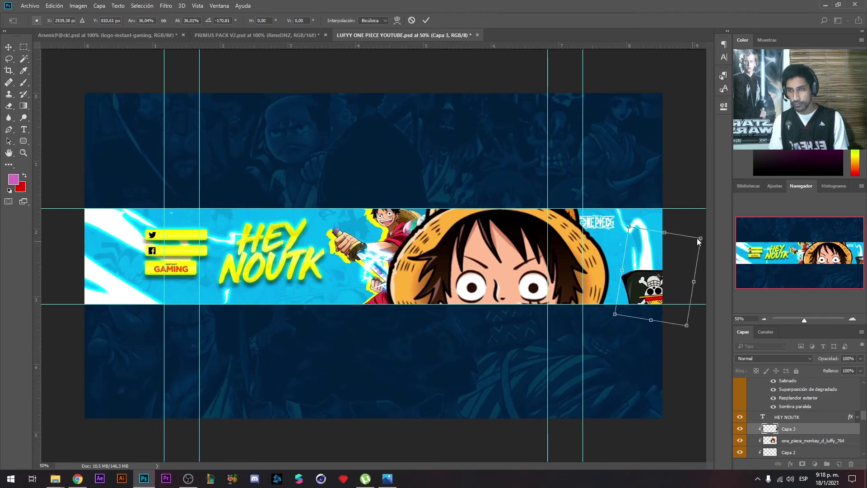
key(Return)
click(809, 440)
Shrink the chibi Luffy face onto the band's left edge
key(ctrl+t)
mouse_move(611, 357)
mouse_down()
mouse_move(451, 357)
mouse_move(128, 284)
mouse_up()
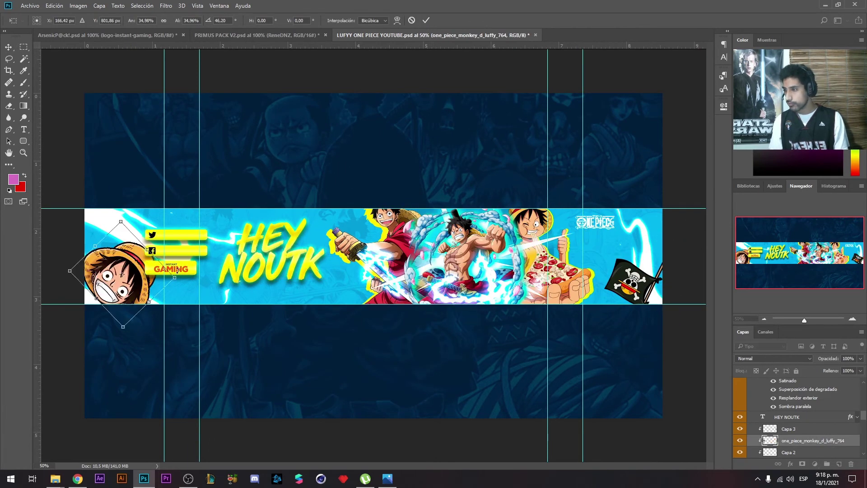
click(426, 21)
Apply a Motion Blur to the Luffy face, then the same blur to the flag
click(165, 6)
click(334, 159)
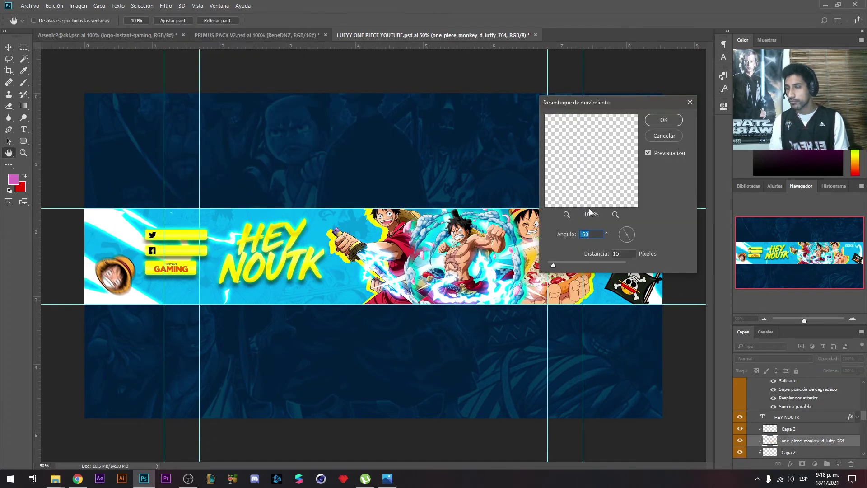
key(Escape)
click(633, 284)
click(166, 6)
click(190, 13)
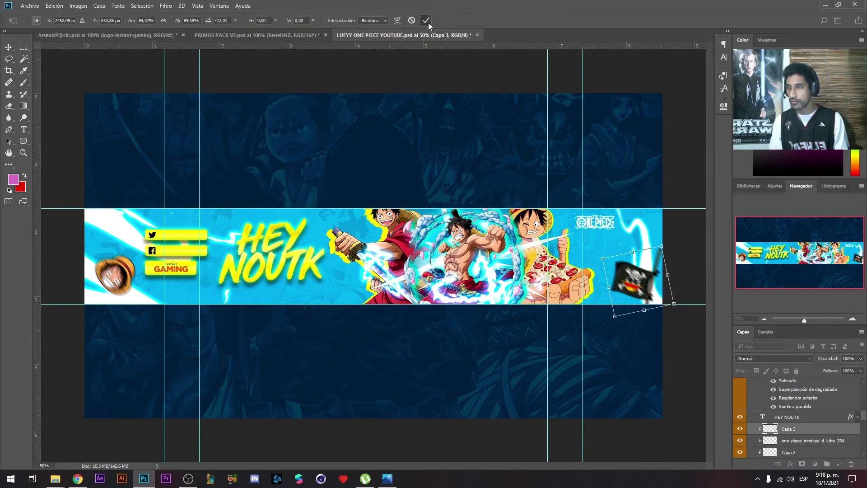
click(400, 280)
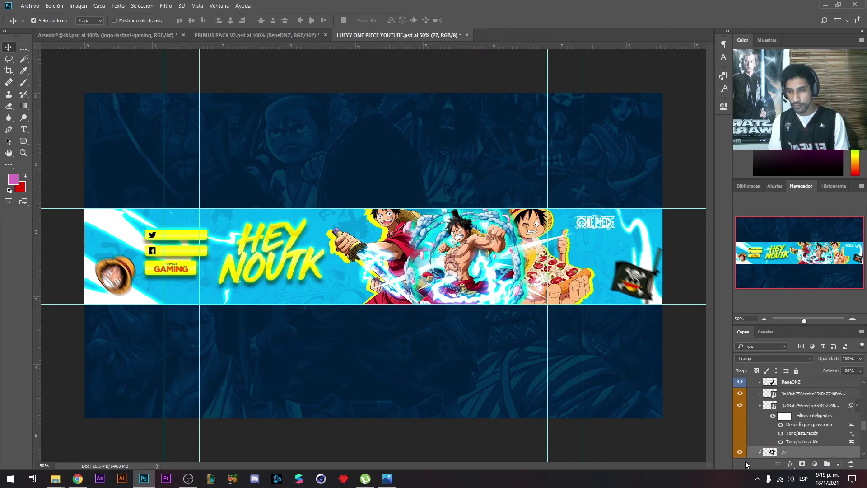
Hide the logos in the Arsenic pack and enlarge the pink slash effect over the banner
click(109, 35)
key(ctrl+Tab)
key(ctrl+shift+Tab)
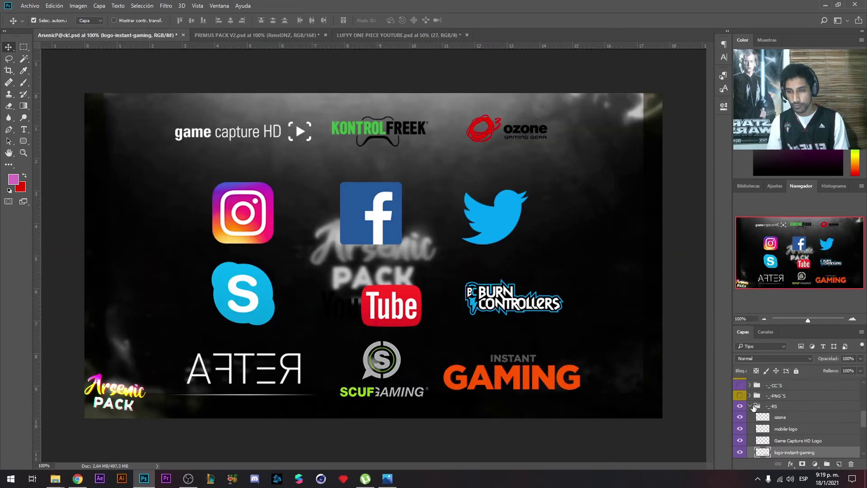
click(743, 419)
click(357, 35)
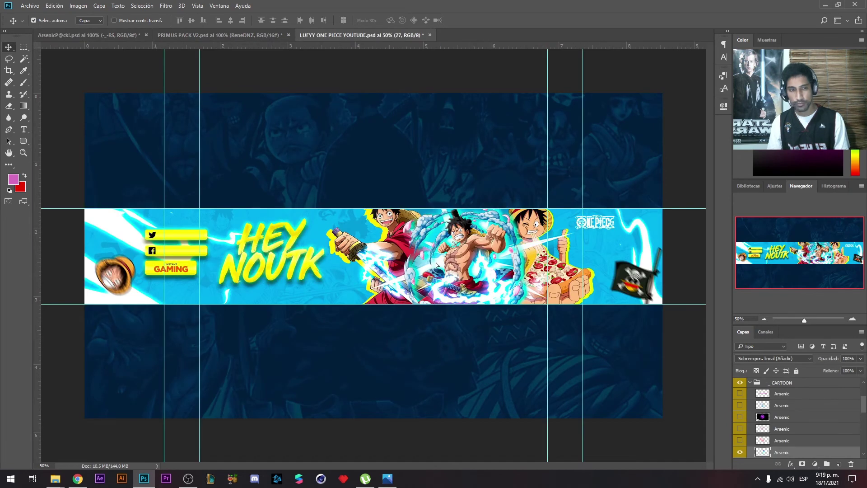
drag(478, 258, 477, 292)
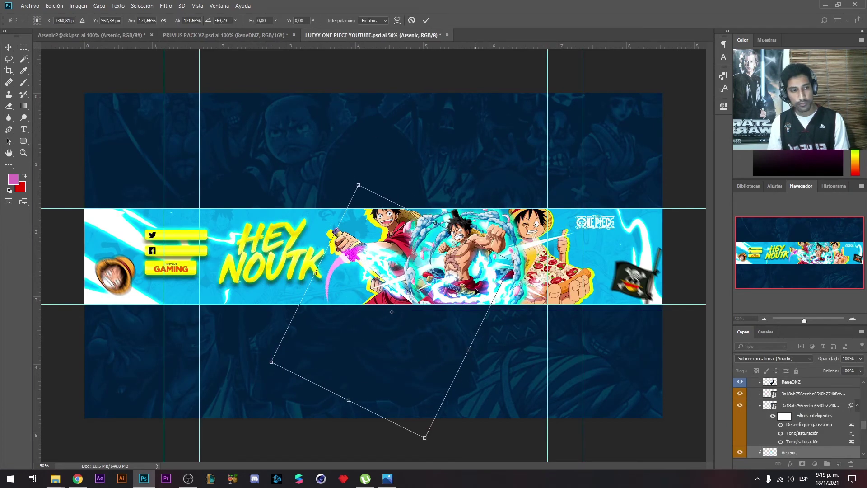
Duplicate the pink slash and rotate it beside Luffy's sword
key(ctrl+j)
key(ctrl+t)
mouse_move(452, 421)
mouse_down()
mouse_move(510, 303)
mouse_move(572, 319)
mouse_up()
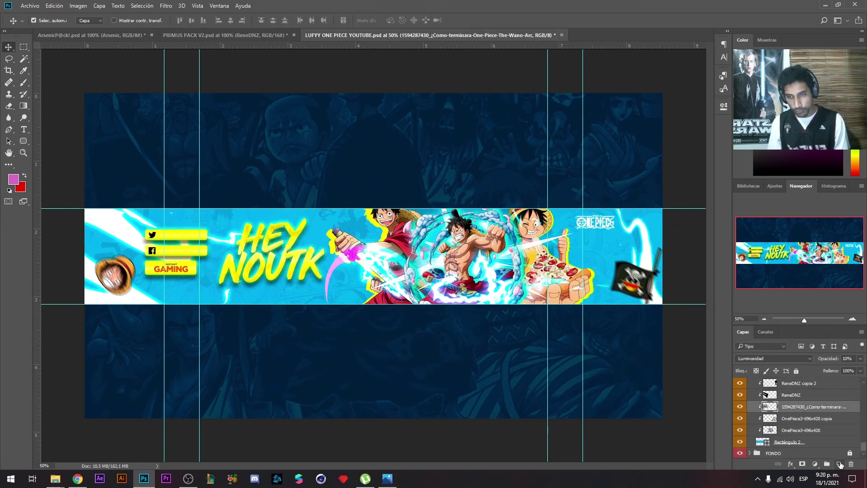
Add a new layer and preview brush textures in the Arsenic pack's PINCELES group
click(840, 465)
key(ctrl+Tab)
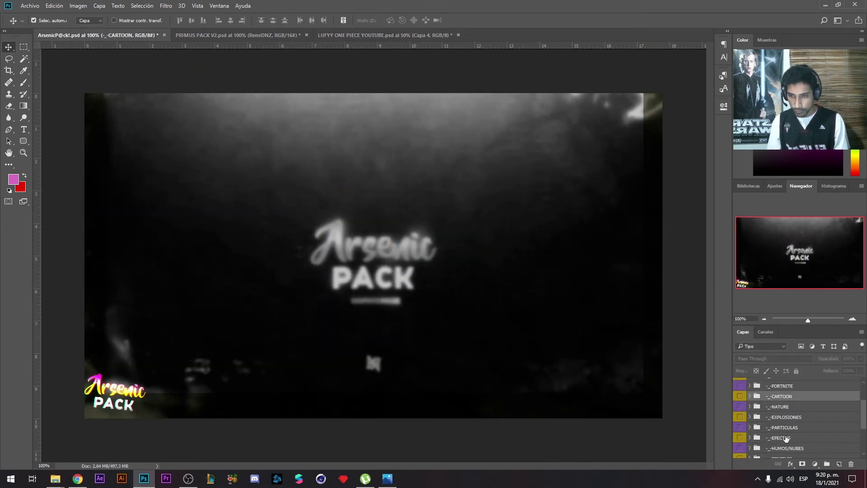
scroll(787, 438, down, 1)
click(768, 435)
click(740, 435)
click(750, 412)
key(ctrl+Tab)
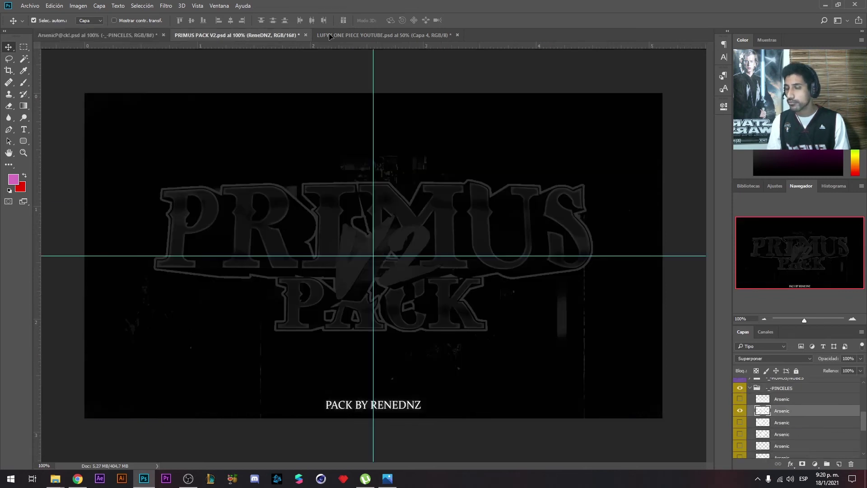
Lower the Arsenic texture layer's opacity, trying and cancelling rotations
key(ctrl+Tab)
drag(505, 255, 581, 181)
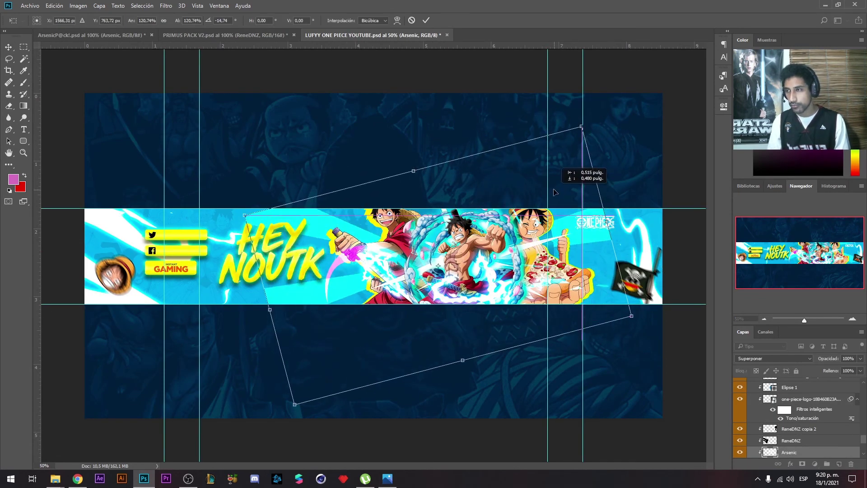
key(Escape)
click(861, 358)
drag(842, 369, 831, 371)
key(ctrl+t)
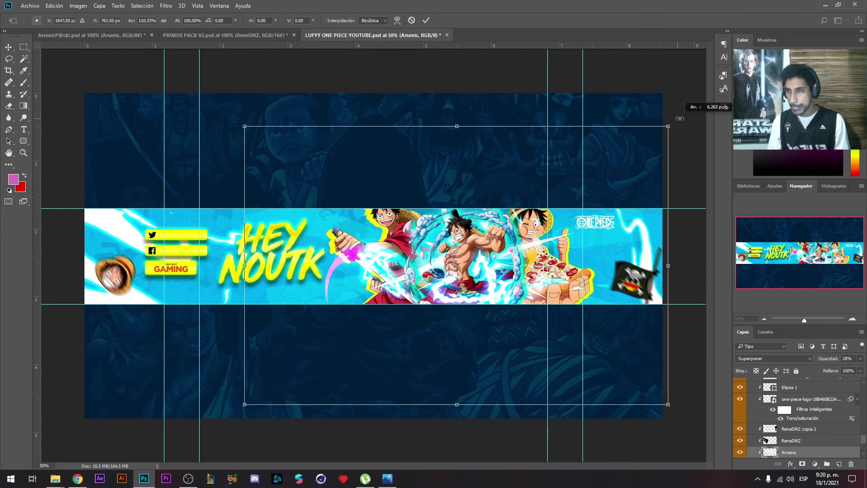
mouse_move(682, 116)
mouse_down()
mouse_move(626, 116)
mouse_move(639, 108)
mouse_up()
key(Escape)
Drag the halftone dot texture into the banner over the cyan band
click(139, 36)
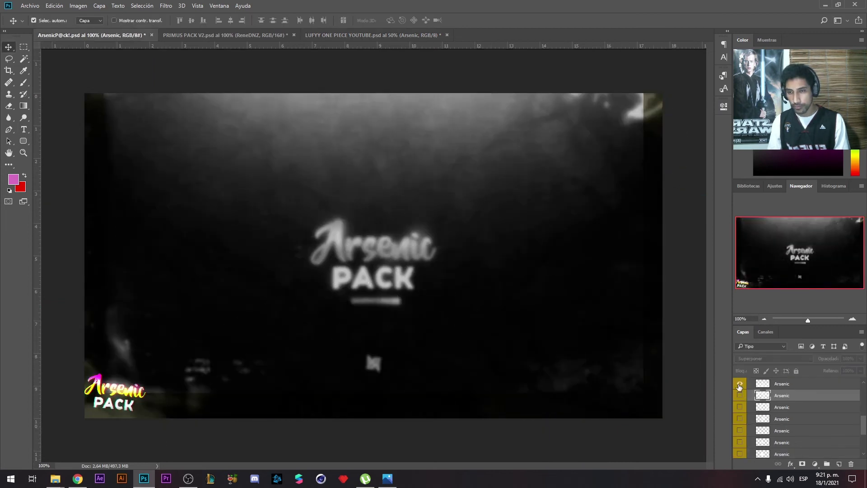
drag(782, 394, 379, 217)
key(ctrl+t)
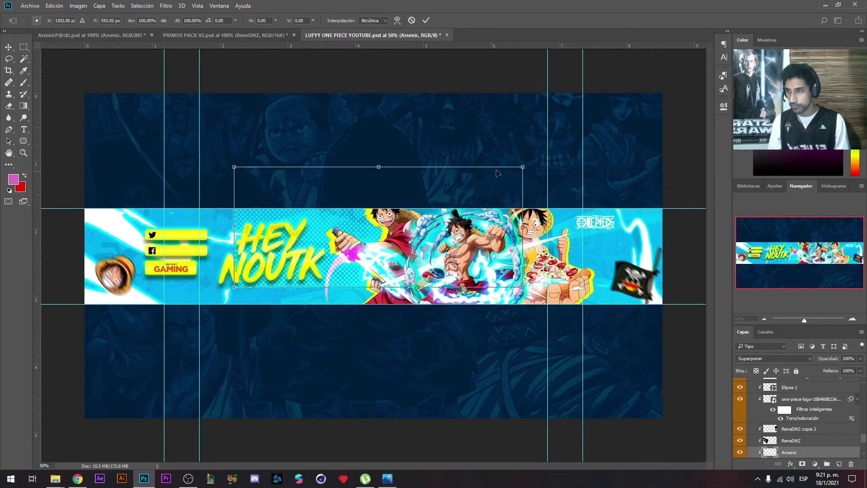
drag(464, 197, 485, 199)
key(Escape)
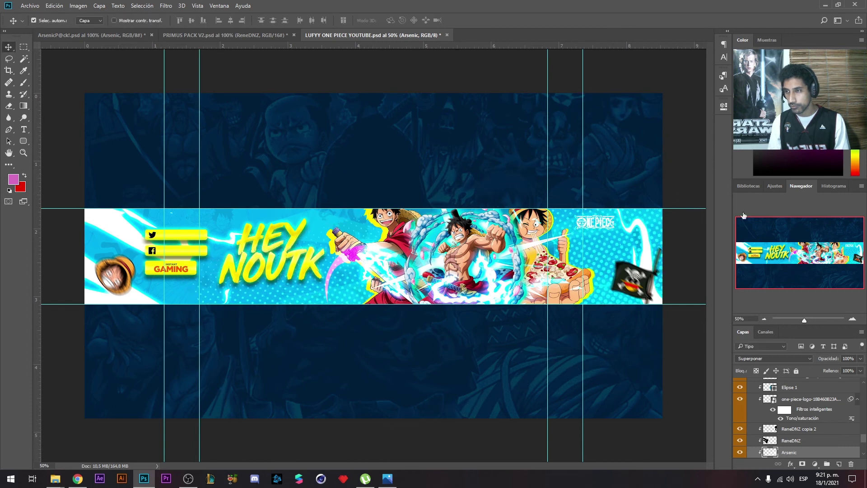
click(763, 405)
Paste the pink lightning into the banner near the social bars
key(ctrl+Tab)
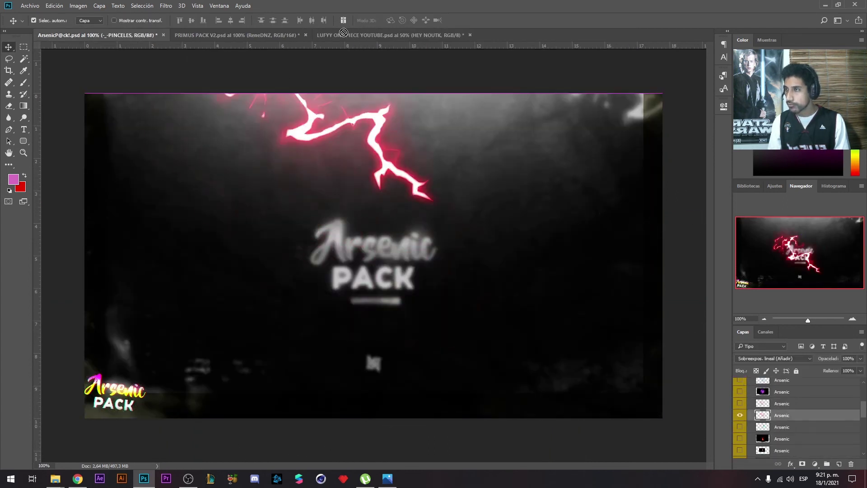
key(ctrl+shift+Tab)
key(ctrl+v)
key(ctrl+t)
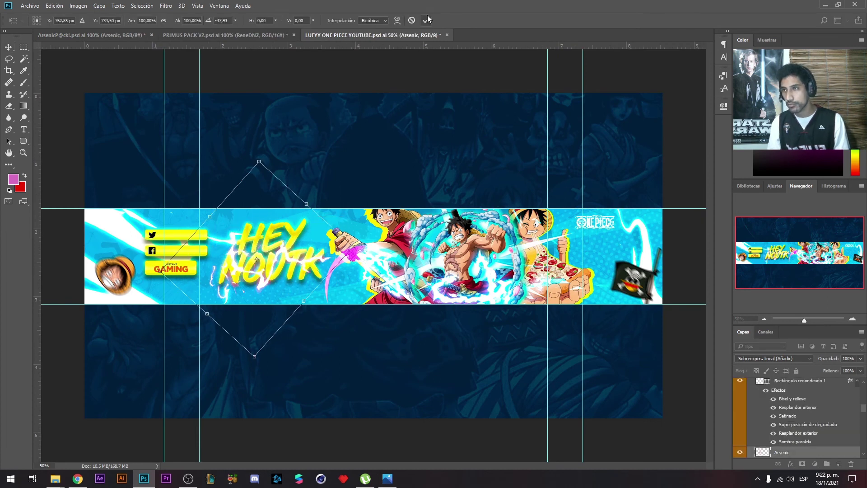
drag(226, 271, 194, 207)
key(Return)
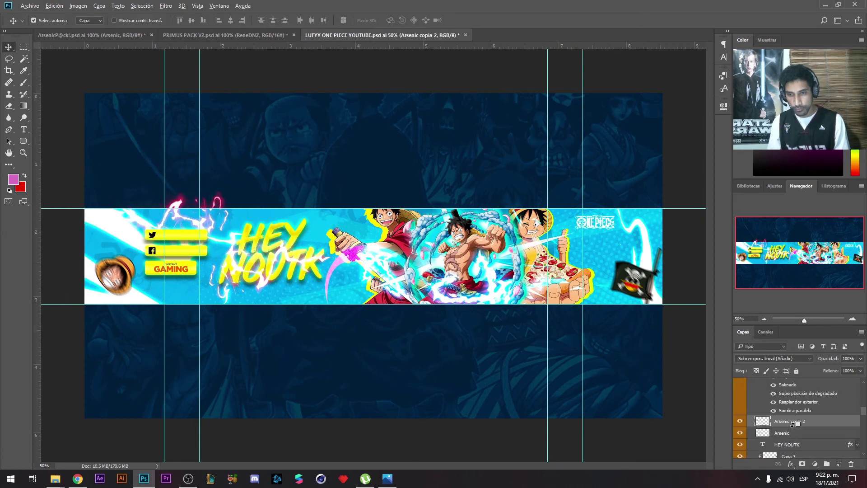
Move the lightning layer below HEY NOUTK and tilt it around the title
drag(797, 424, 806, 427)
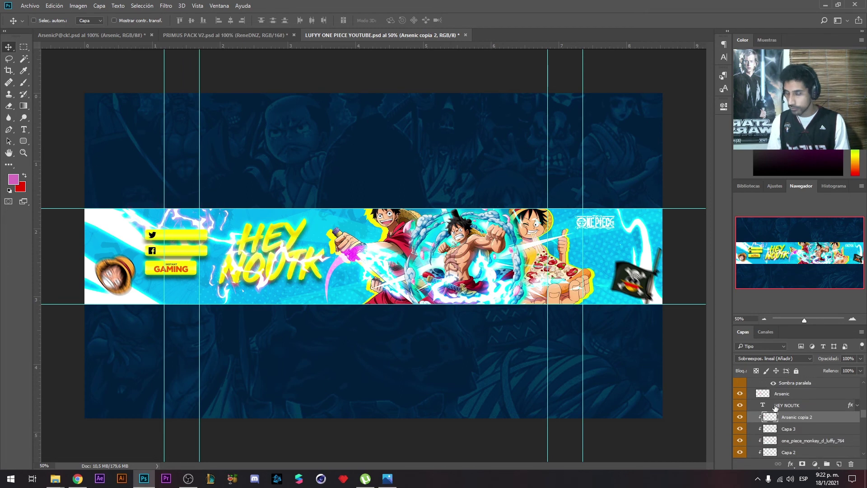
key(ctrl+t)
mouse_move(135, 226)
mouse_down()
mouse_move(471, 302)
mouse_move(337, 343)
mouse_up()
drag(384, 294, 358, 236)
drag(281, 248, 296, 231)
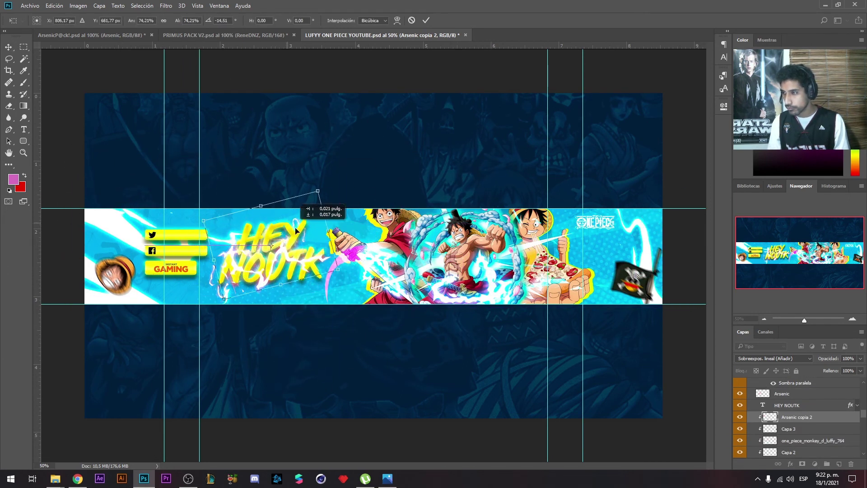
drag(206, 217, 388, 202)
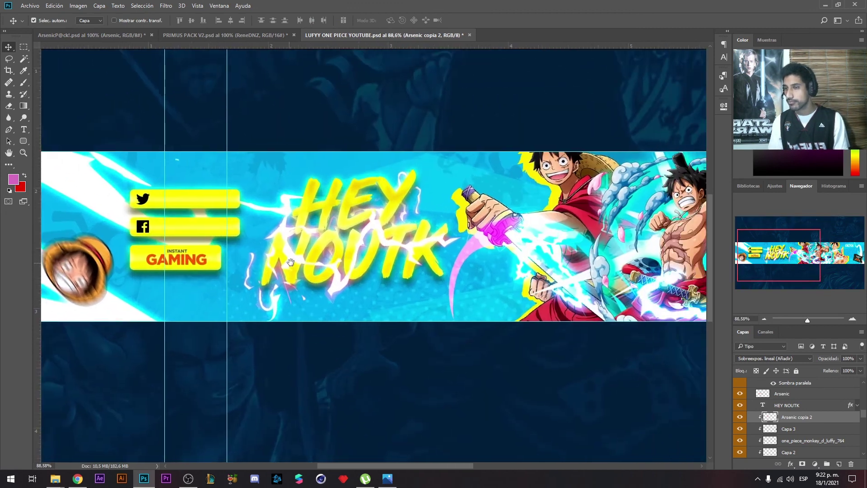